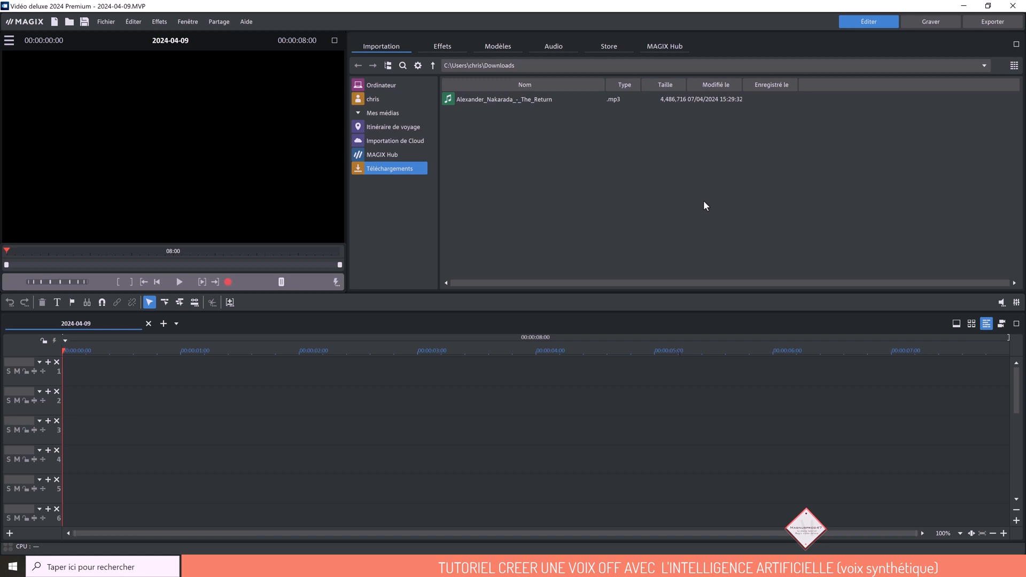
- In MAGIX Hub's voice services, filter the artificial voices to French and select the French (Belgium) voice Gerard
{"action": "left_click", "coordinate": [667, 46]}
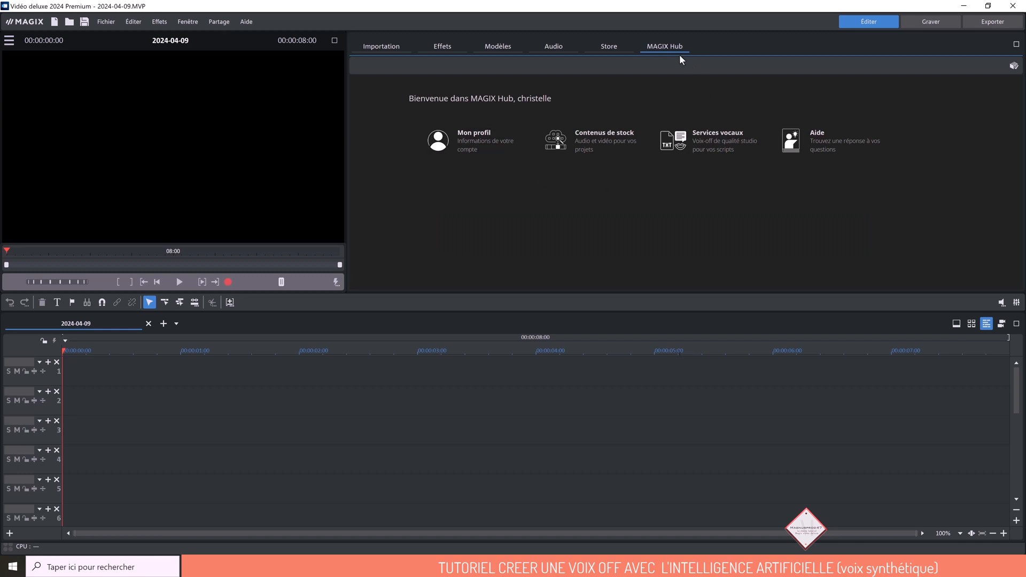
{"action": "left_click", "coordinate": [711, 139]}
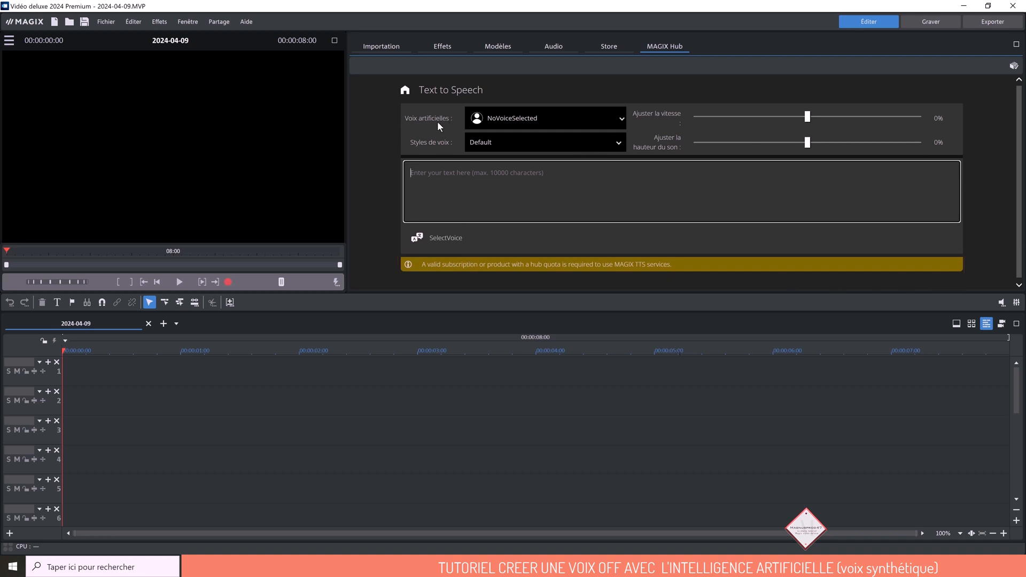
{"action": "left_click", "coordinate": [615, 123]}
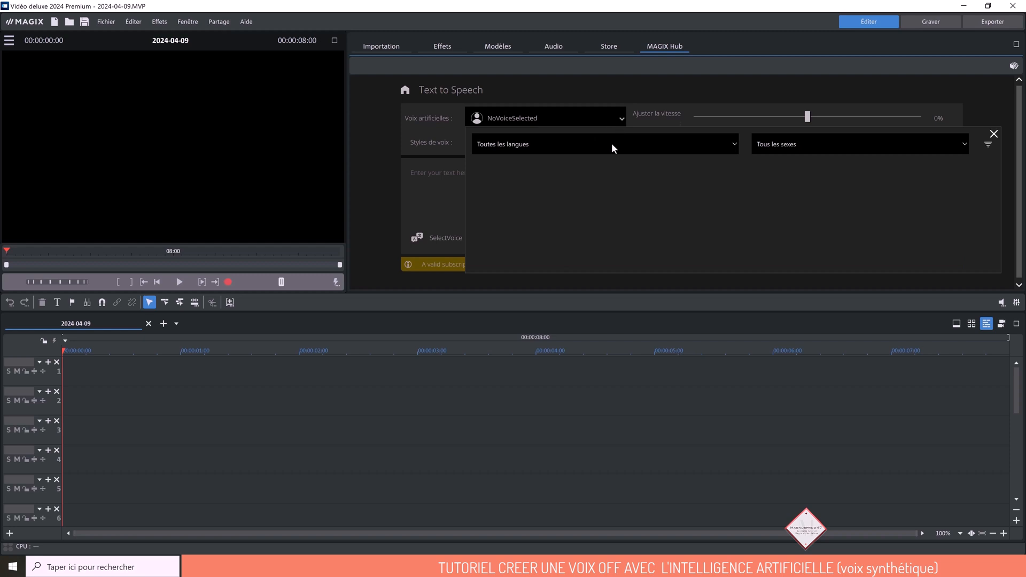
{"action": "left_click", "coordinate": [611, 142]}
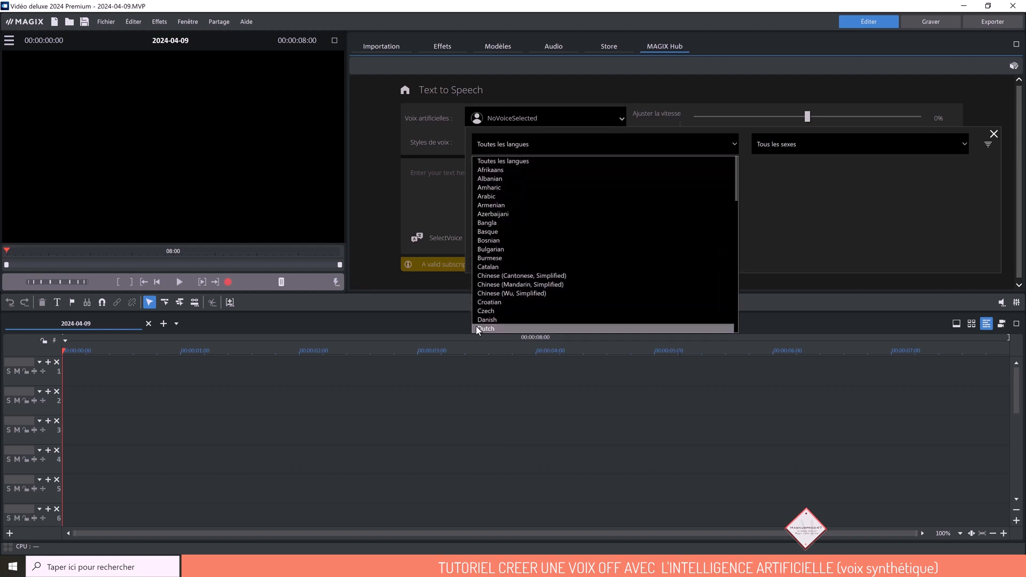
{"action": "left_click", "coordinate": [777, 191]}
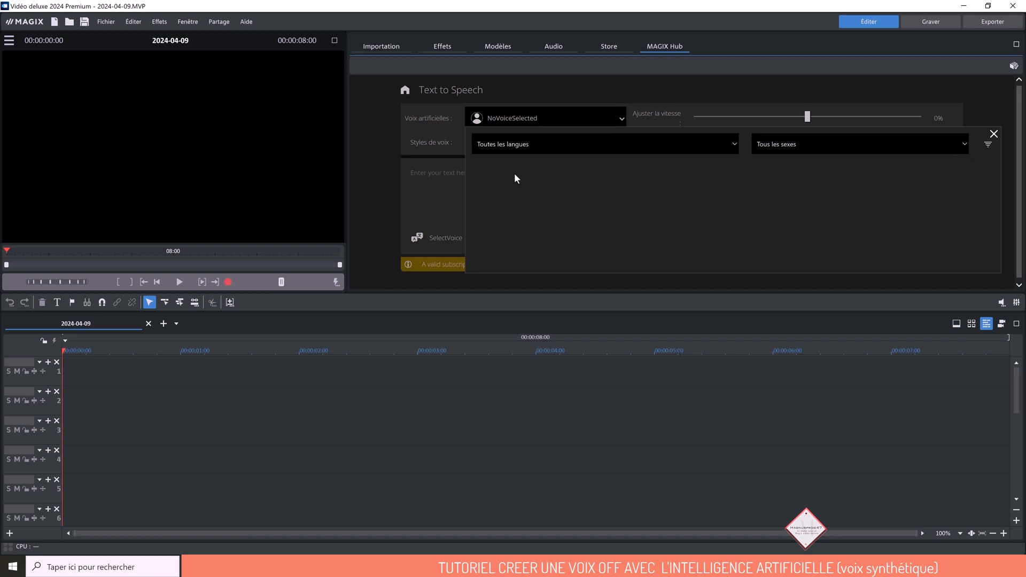
{"action": "left_click", "coordinate": [731, 143]}
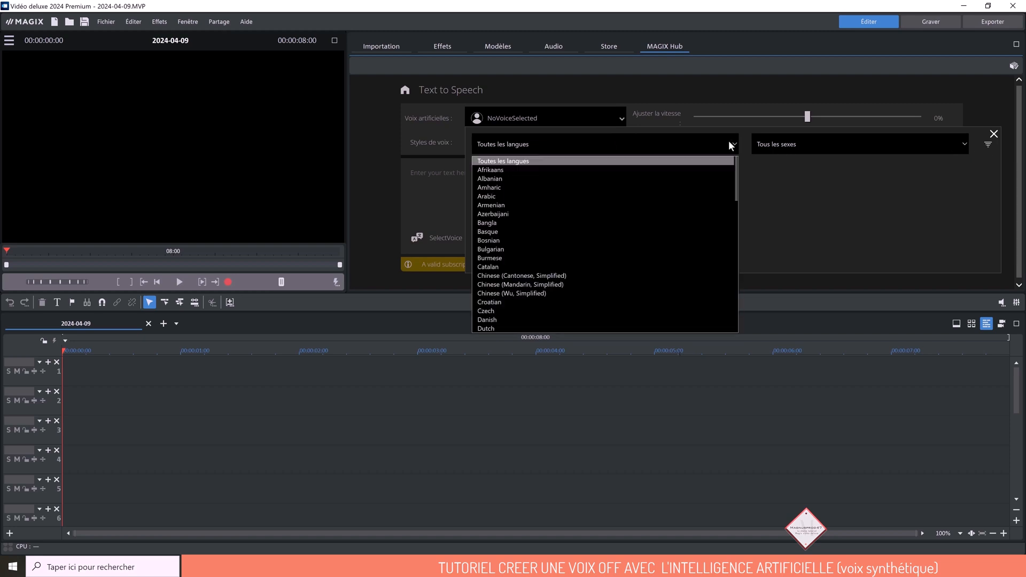
{"action": "scroll", "coordinate": [512, 243], "scroll_direction": "down", "scroll_amount": 3}
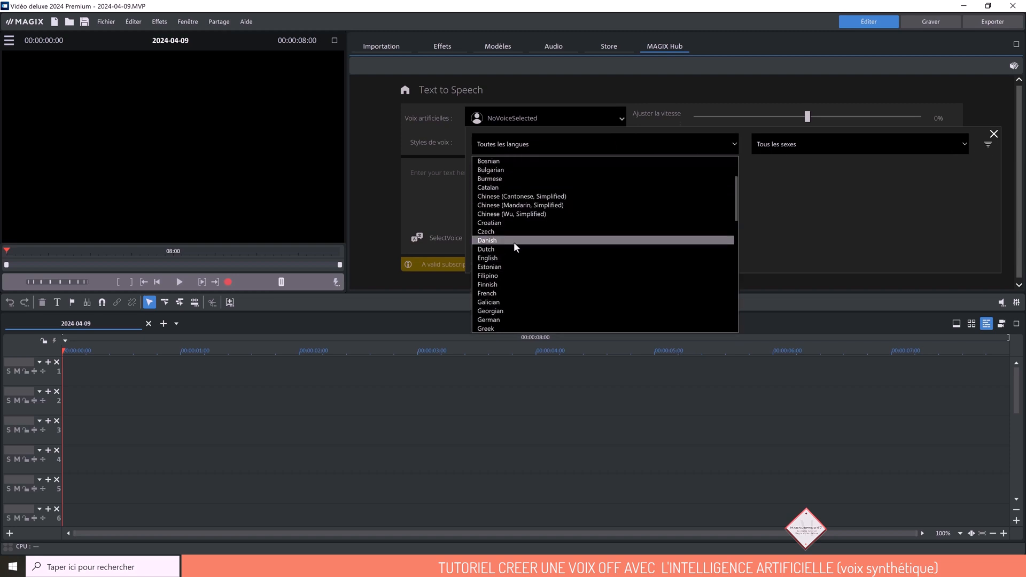
{"action": "left_click", "coordinate": [498, 293]}
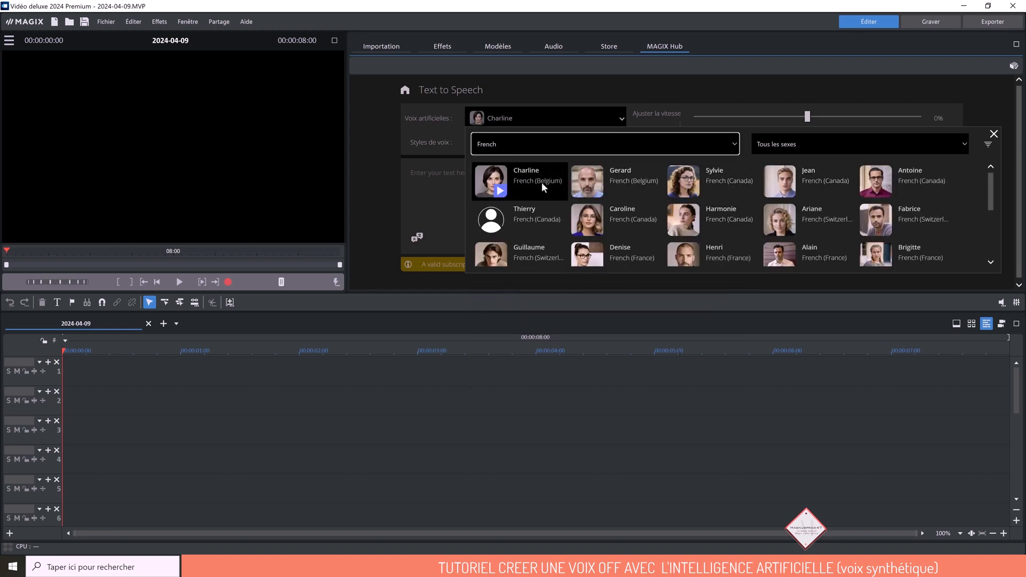
{"action": "left_click", "coordinate": [621, 169]}
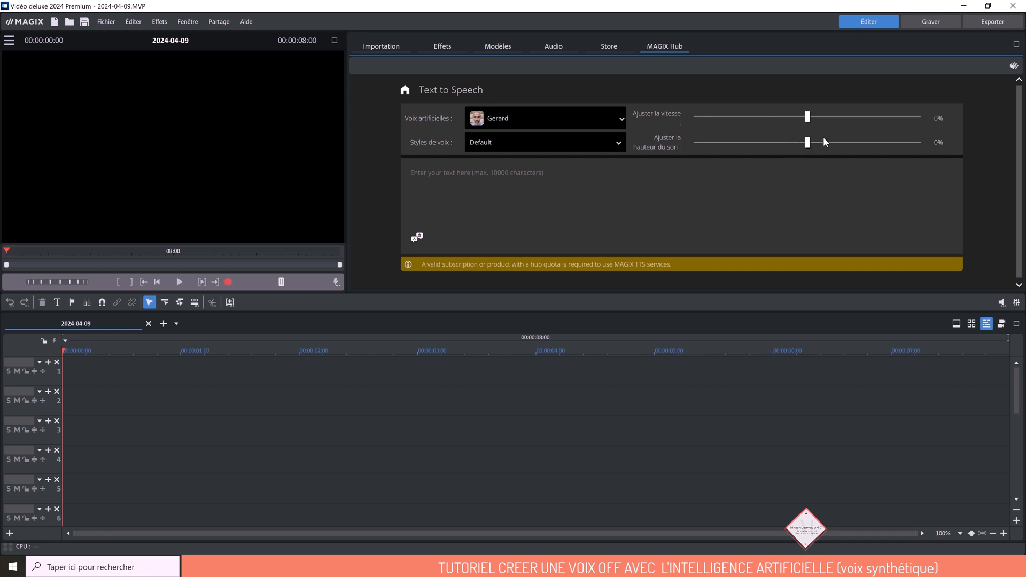
- Paste the copied Château de Chenonceau narration into the Text to Speech field and review it from end to start
{"action": "left_click", "coordinate": [530, 179]}
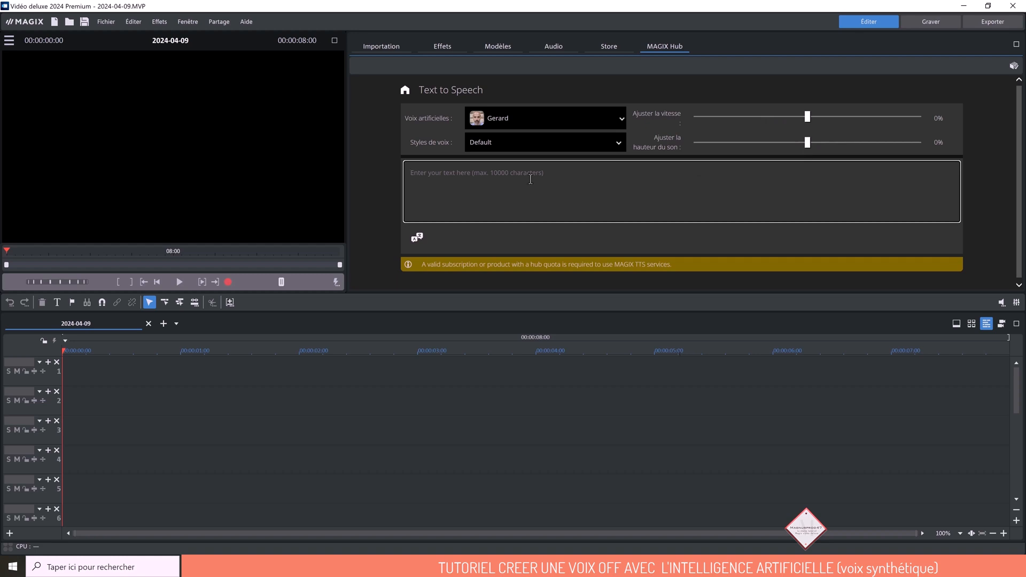
{"action": "key", "text": "ctrl+v"}
{"action": "scroll", "coordinate": [531, 179], "scroll_direction": "up", "scroll_amount": 5}
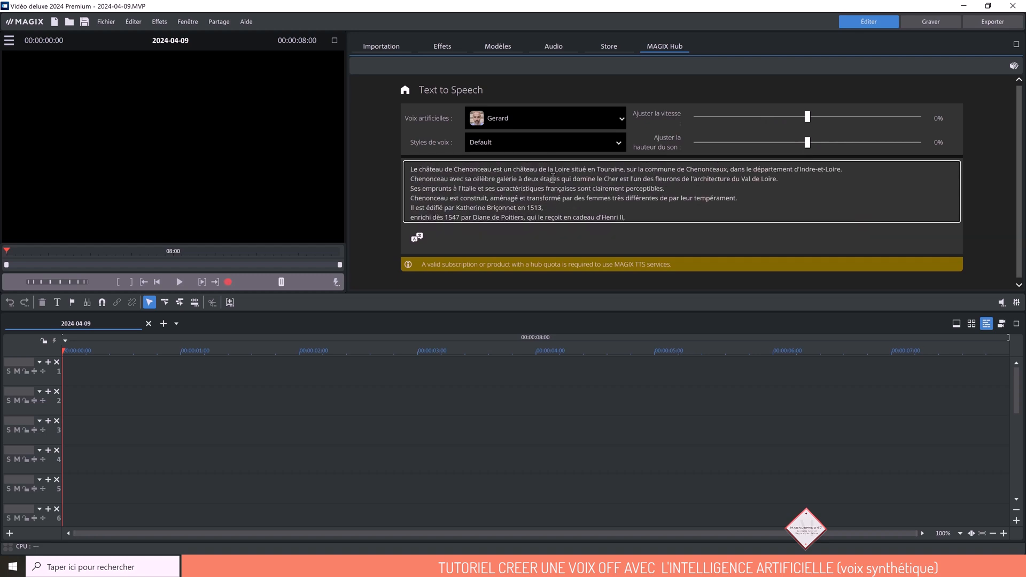
{"action": "scroll", "coordinate": [574, 179], "scroll_direction": "down", "scroll_amount": 5}
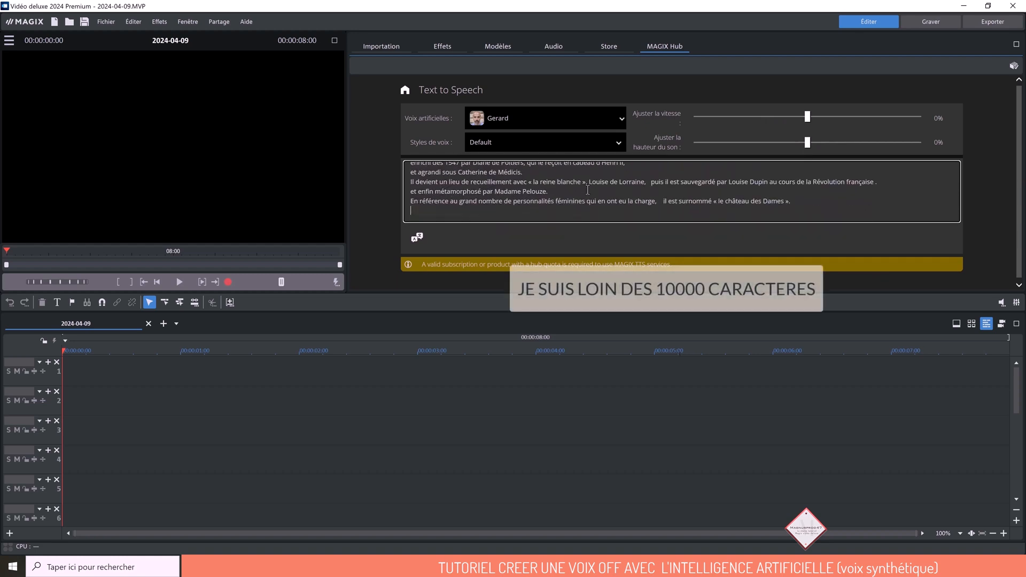
{"action": "scroll", "coordinate": [588, 190], "scroll_direction": "up", "scroll_amount": 5}
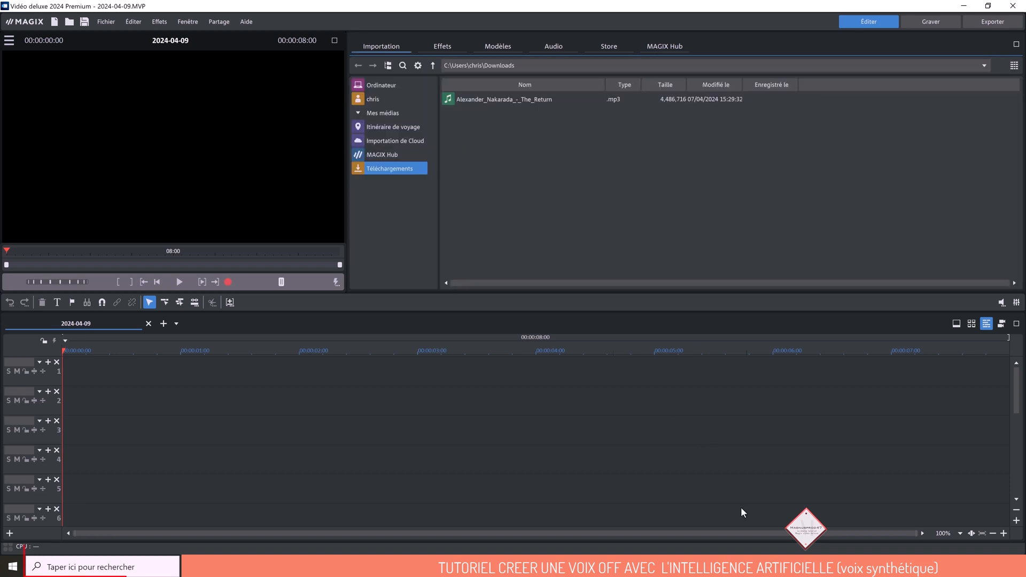
- Search Windows for "microsoft" and switch to Microsoft Store
{"action": "left_click", "coordinate": [142, 564]}
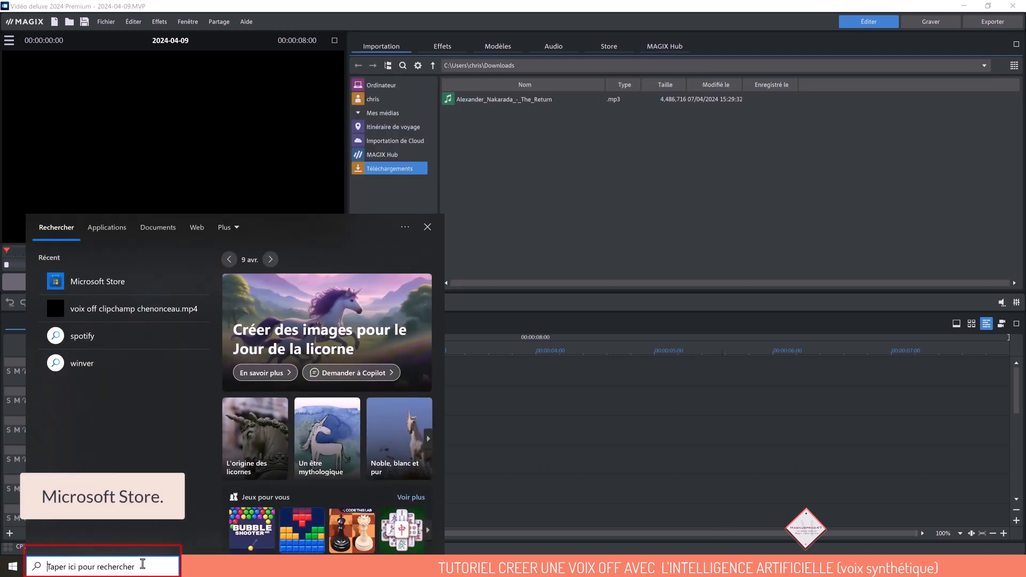
{"action": "type", "text": "mi"}
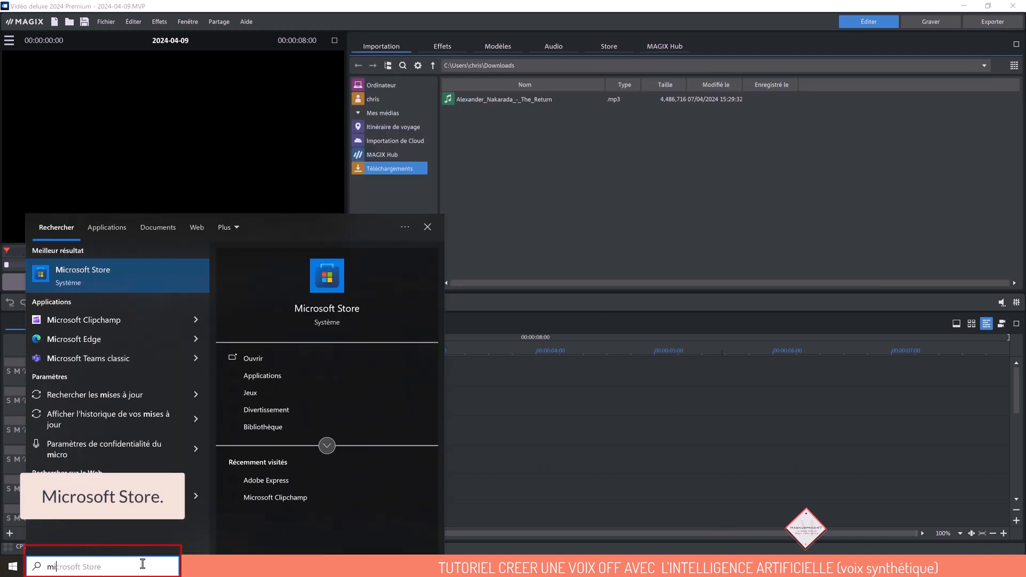
{"action": "type", "text": "crosoft"}
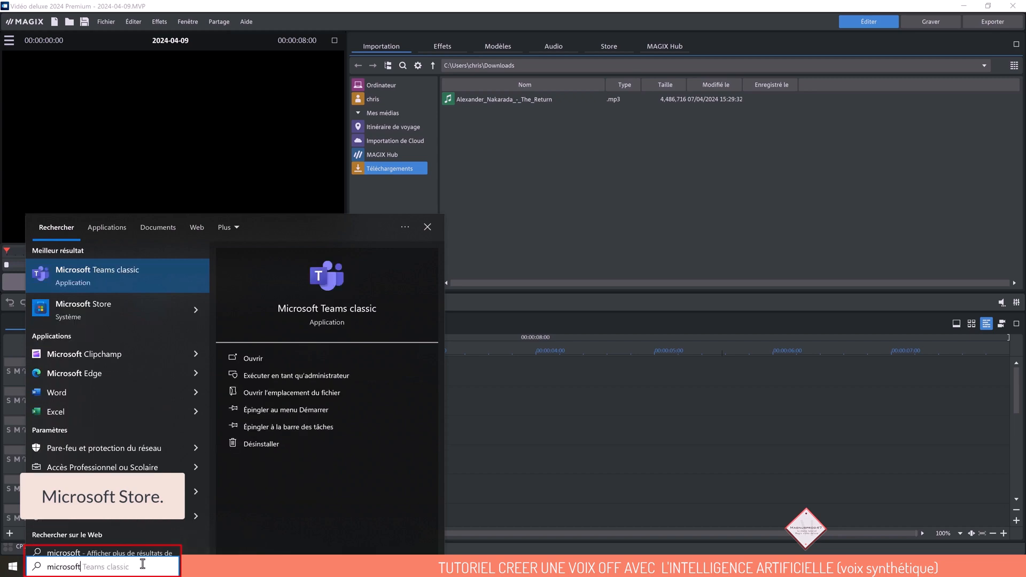
{"action": "left_click", "coordinate": [101, 307]}
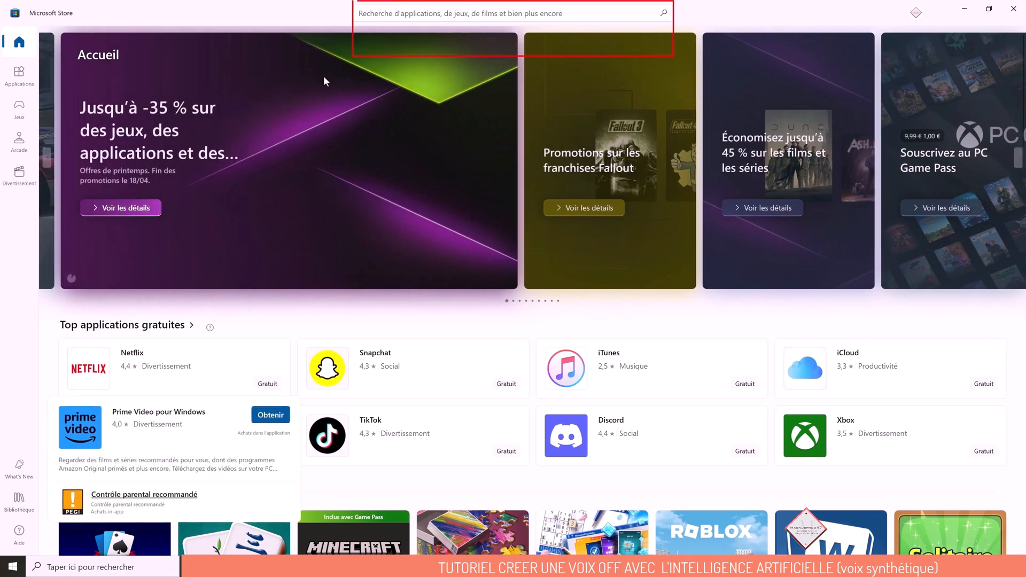
- Search the store for "clipchamp" and find the Microsoft Clipchamp app among the results
{"action": "left_click", "coordinate": [384, 12]}
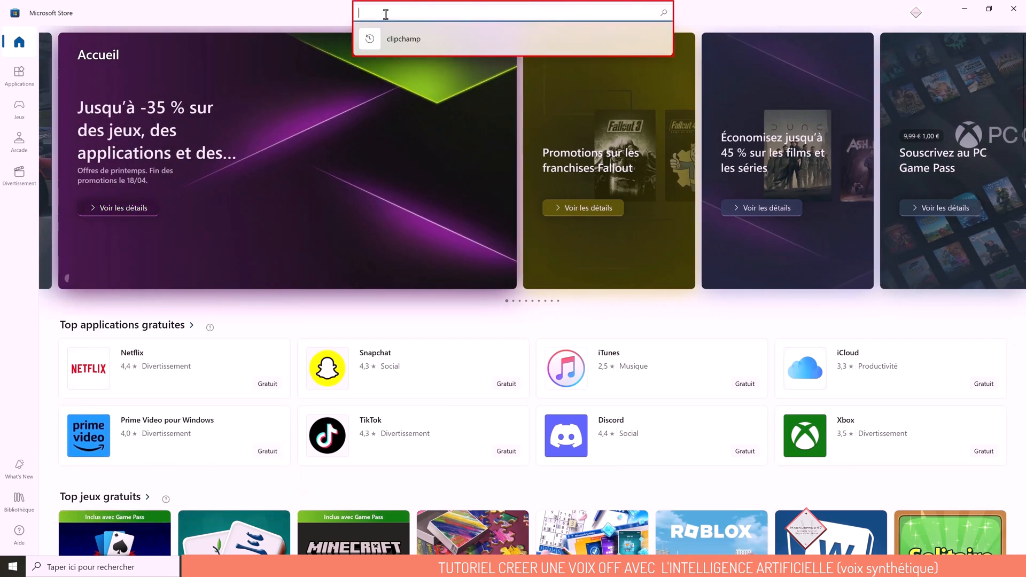
{"action": "type", "text": "clip"}
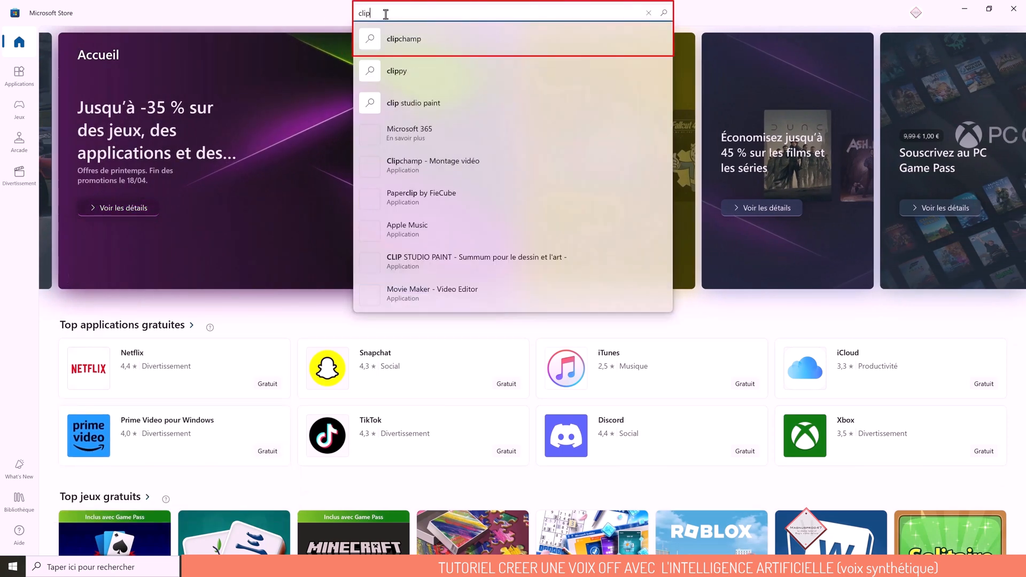
{"action": "left_click", "coordinate": [413, 41]}
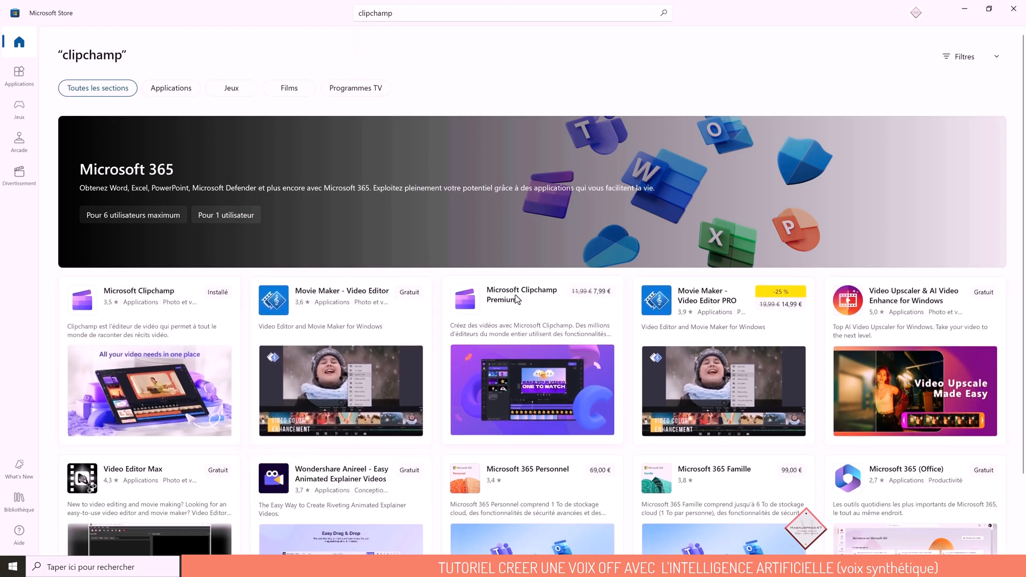
{"action": "mouse_move", "coordinate": [147, 321]}
{"action": "mouse_move", "coordinate": [68, 405]}
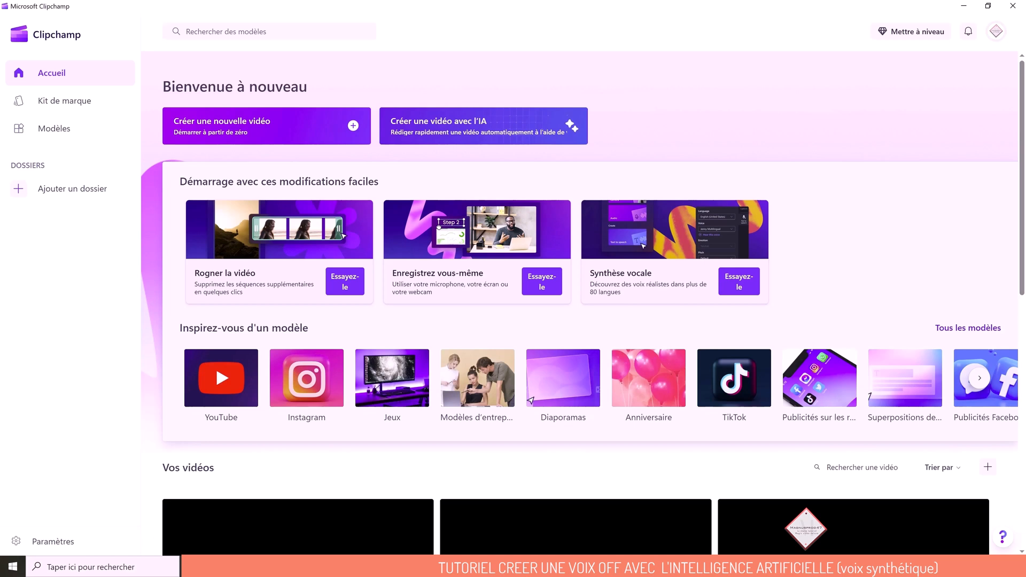
{"action": "left_click", "coordinate": [13, 566]}
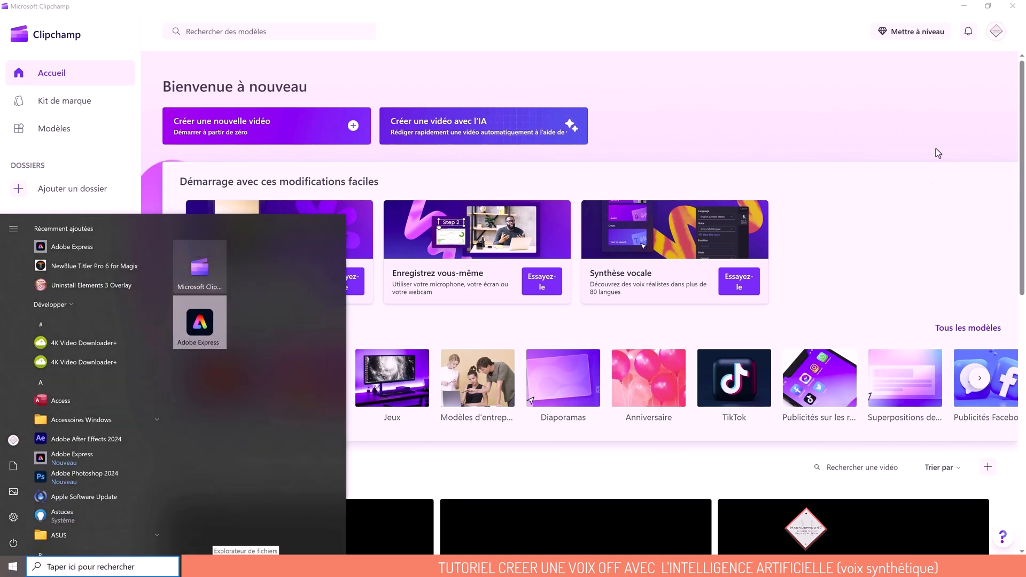
{"action": "left_click", "coordinate": [776, 40]}
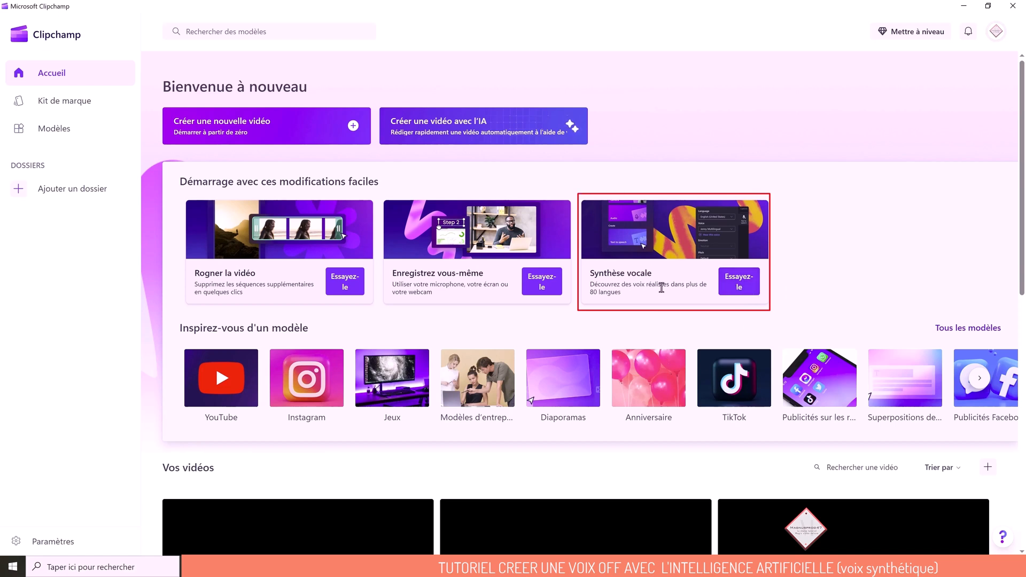
- In Microsoft Clipchamp, add a new speech synthesis clip with language Français (France) and voice Jerome
{"action": "left_click", "coordinate": [736, 290]}
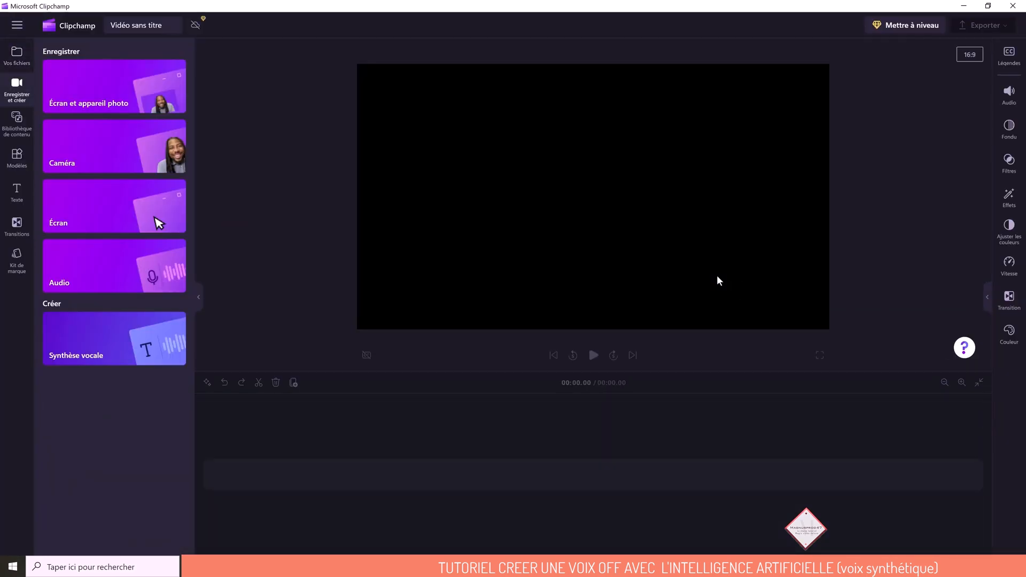
{"action": "left_click", "coordinate": [93, 355]}
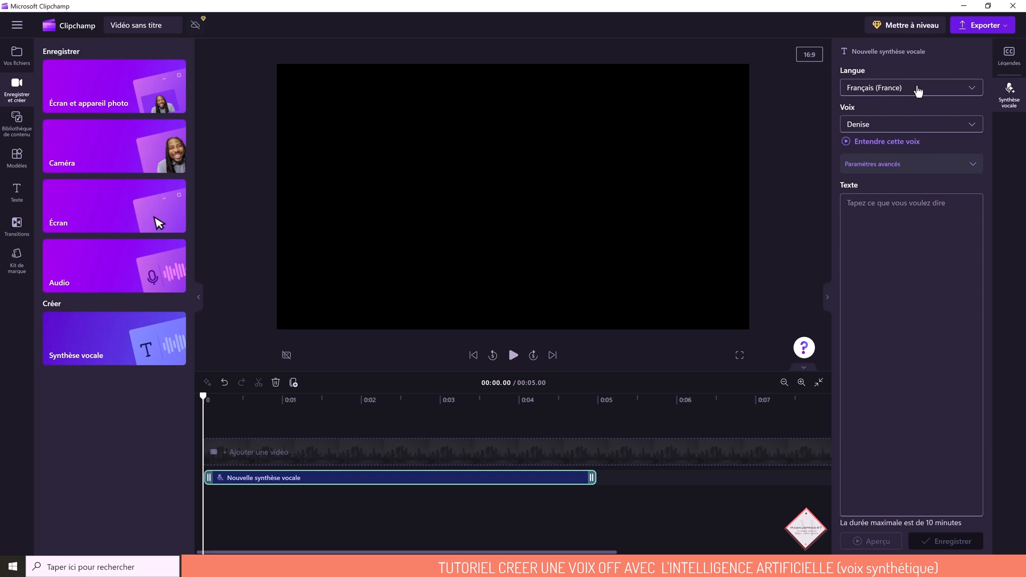
{"action": "left_click", "coordinate": [919, 90]}
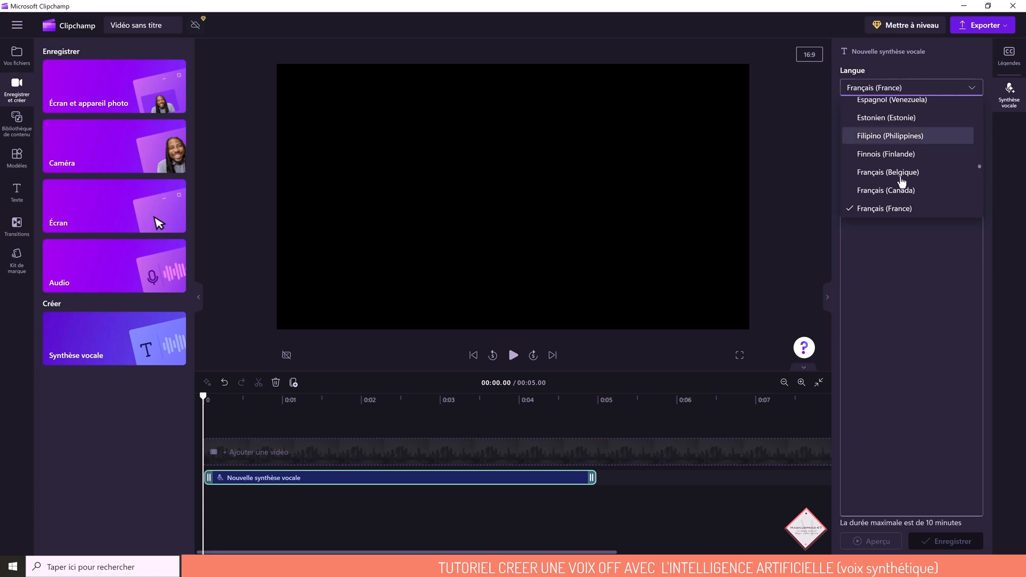
{"action": "left_click", "coordinate": [882, 209]}
{"action": "left_click", "coordinate": [903, 124]}
{"action": "scroll", "coordinate": [903, 215], "scroll_direction": "down", "scroll_amount": 3}
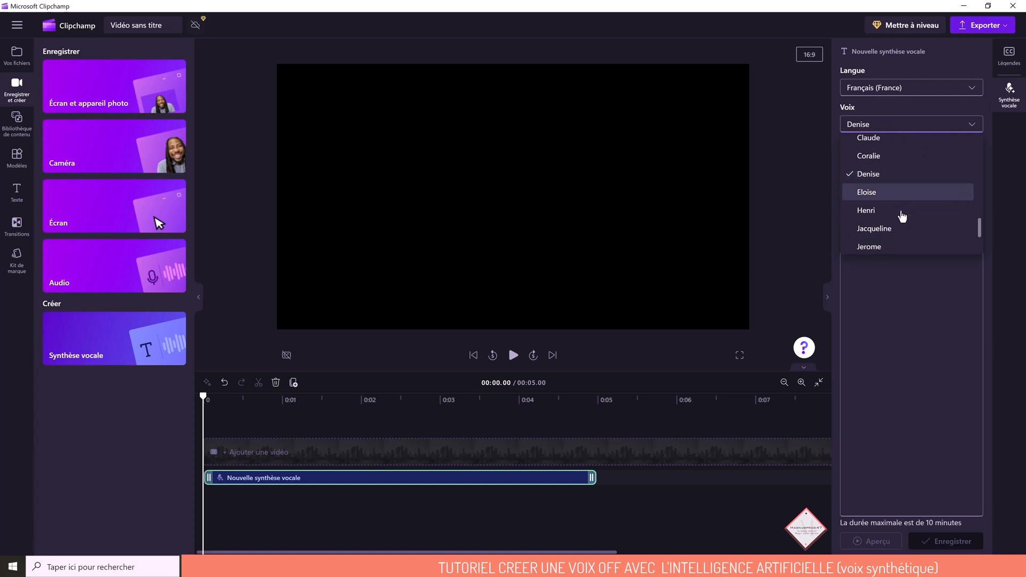
{"action": "left_click", "coordinate": [875, 209]}
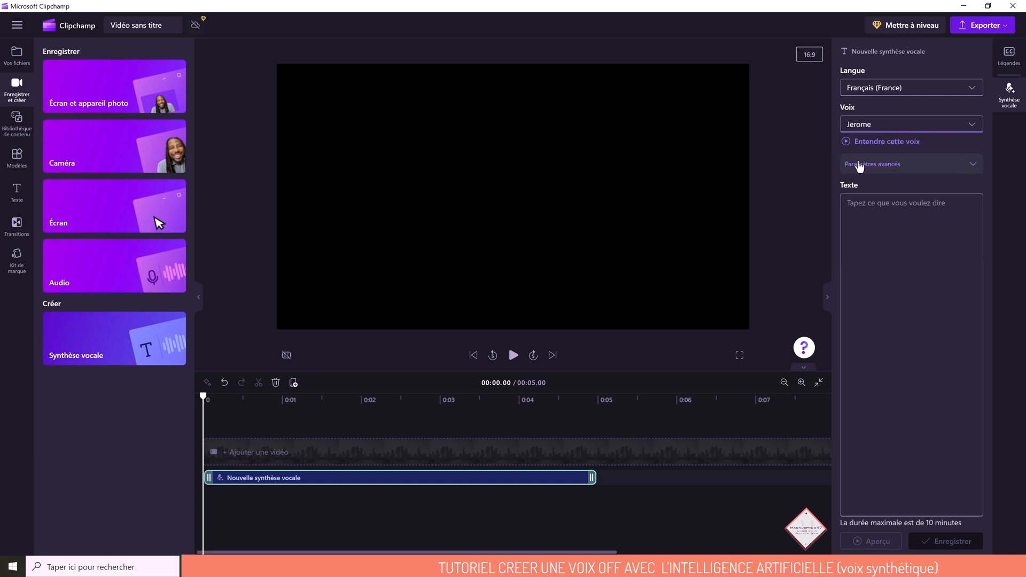
- Examine the voice's advanced parameters and the available vocal tone options, keeping the default tone
{"action": "left_click", "coordinate": [883, 166]}
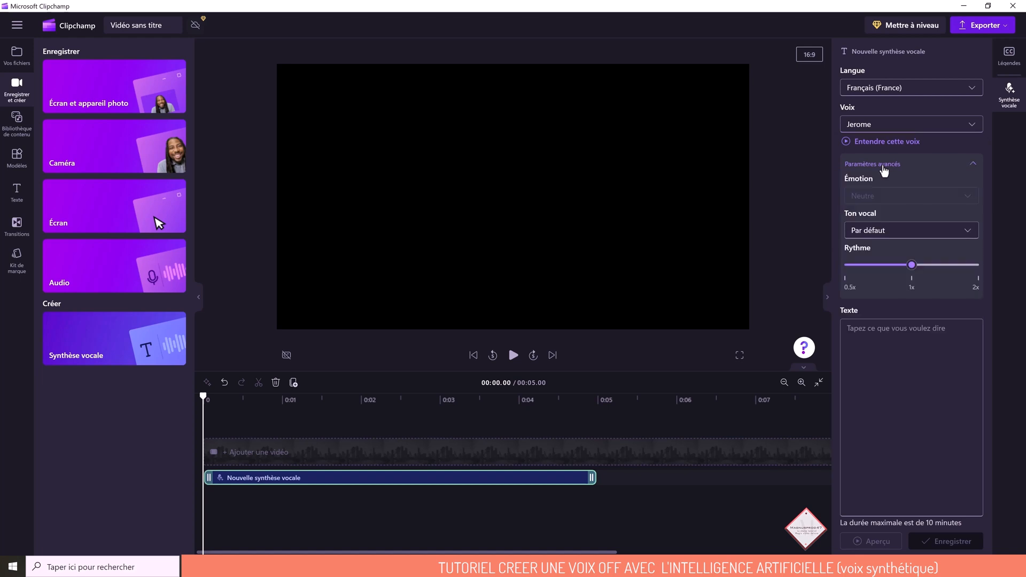
{"action": "left_click", "coordinate": [938, 232]}
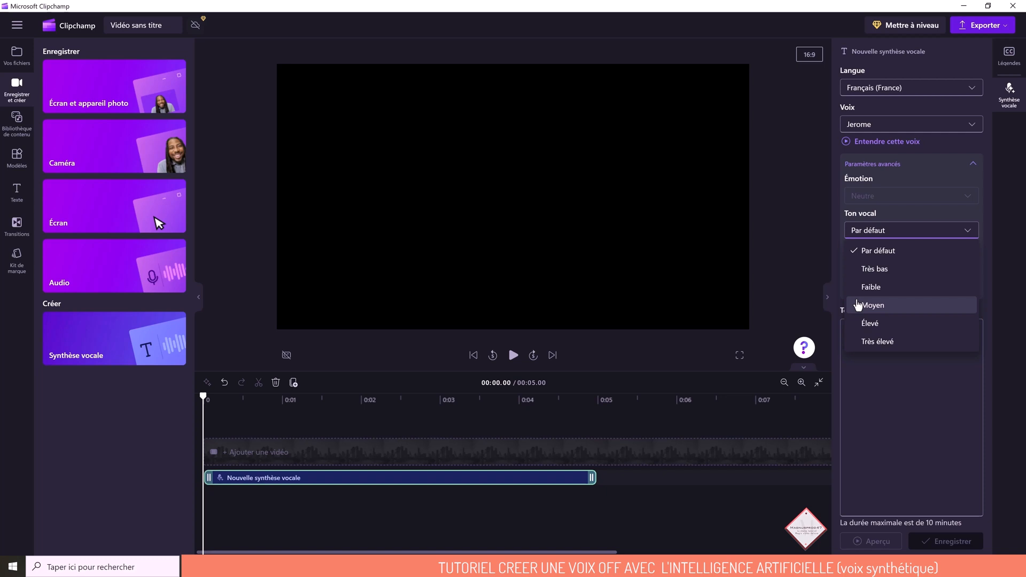
{"action": "left_click", "coordinate": [921, 214]}
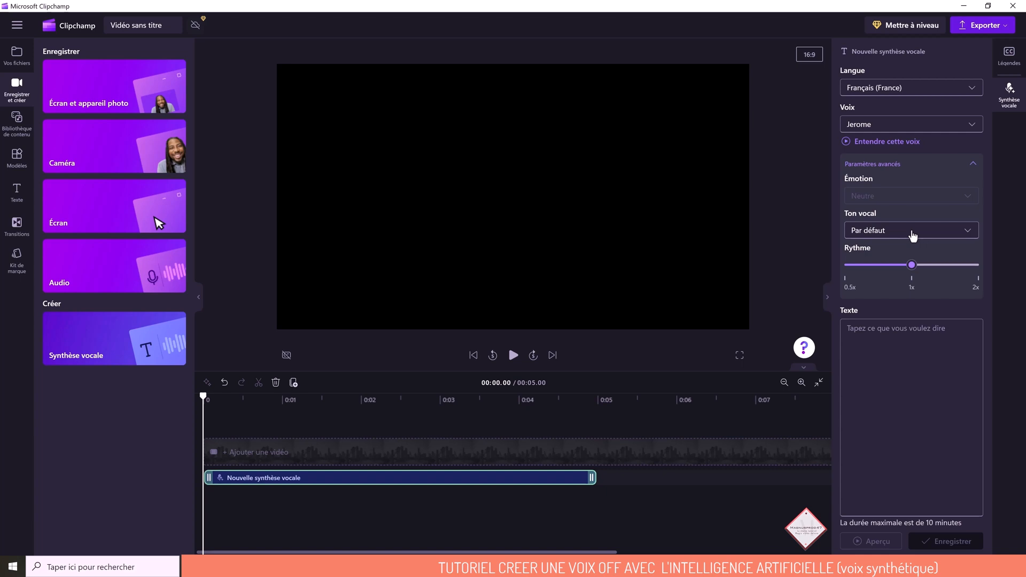
- Paste the copied Château de Chenonceau narration into the speech synthesis text field
{"action": "left_click", "coordinate": [881, 339]}
{"action": "key", "text": "ctrl+v"}
{"action": "scroll", "coordinate": [889, 452], "scroll_direction": "up", "scroll_amount": 5}
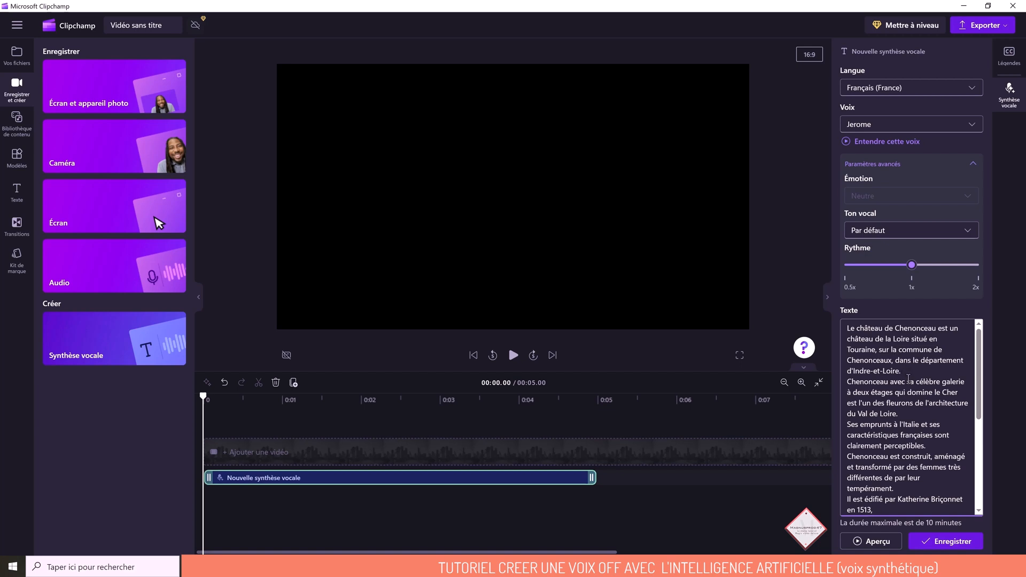
- Insert blank lines in the narration after "d'Indre-et-Loire.", "Val de Loire.", "clairement perceptibles." and "tempérament."
{"action": "key", "text": "Return"}
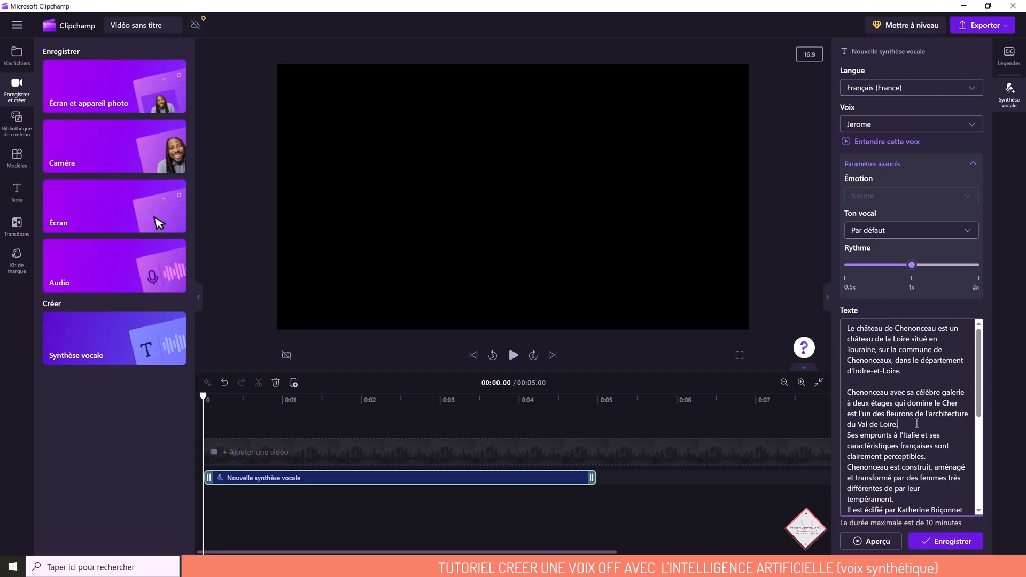
{"action": "key", "text": "Return"}
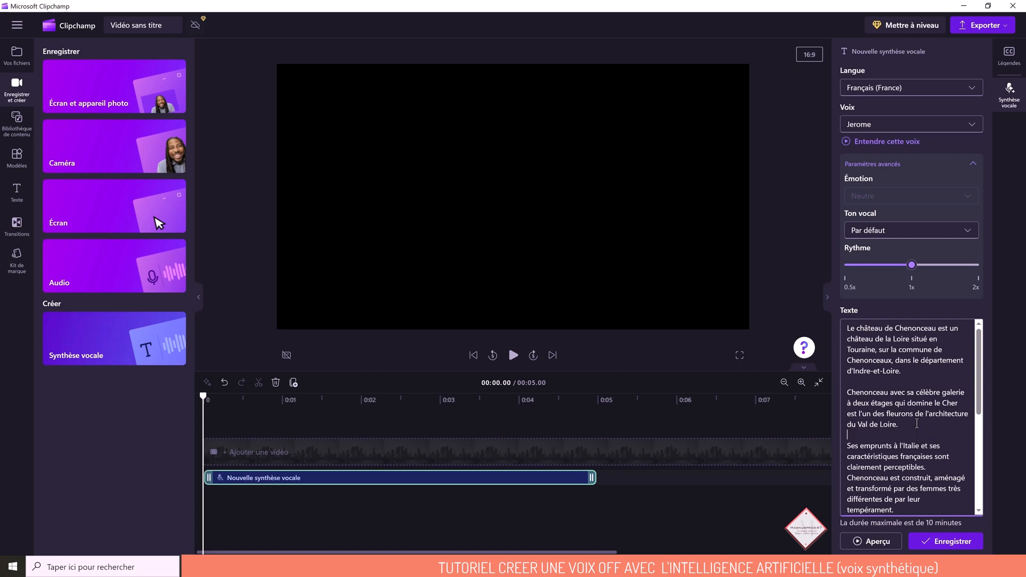
{"action": "scroll", "coordinate": [917, 423], "scroll_direction": "down", "scroll_amount": 3}
{"action": "left_click", "coordinate": [940, 381]}
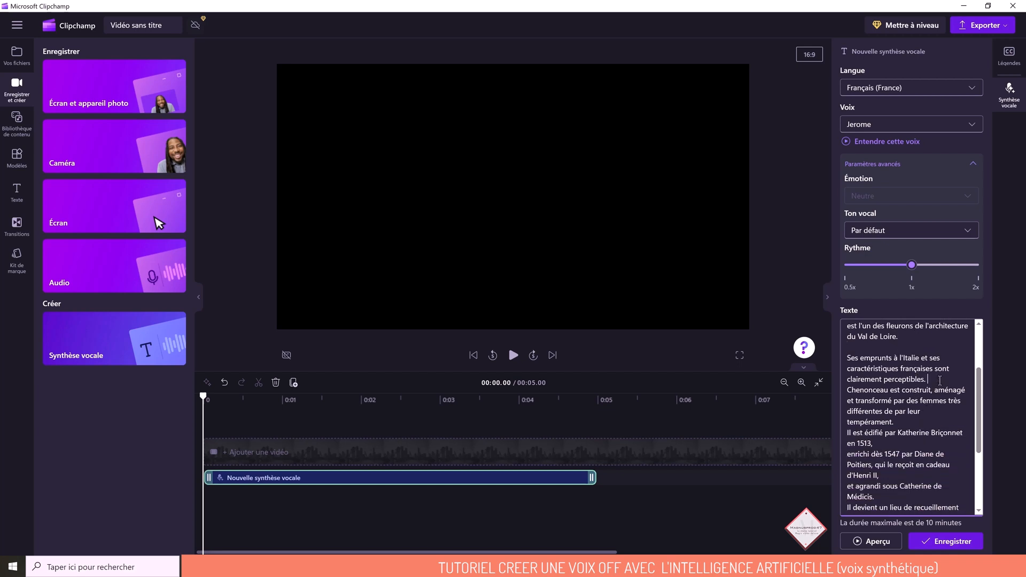
{"action": "key", "text": "Return"}
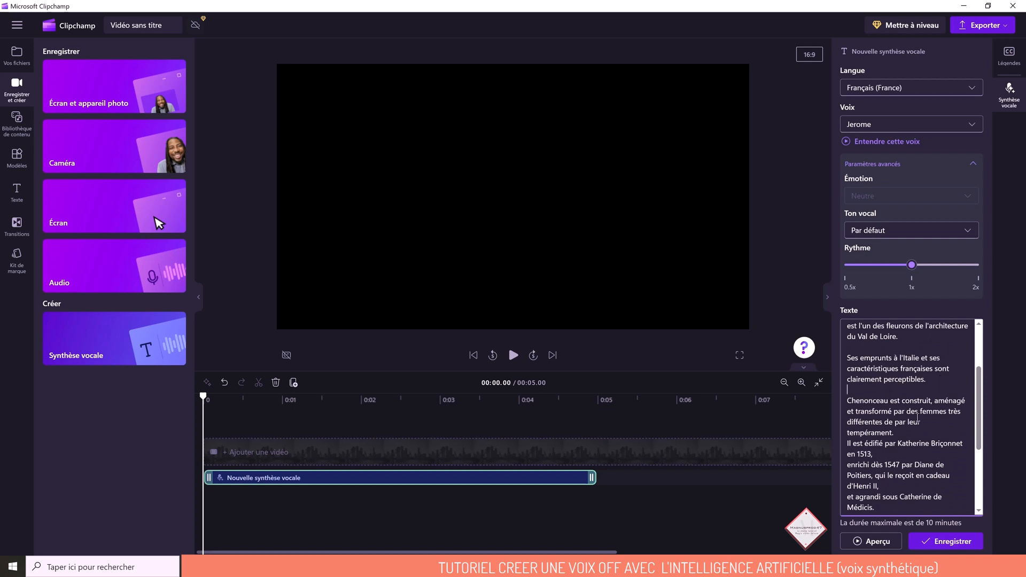
{"action": "left_click", "coordinate": [907, 436]}
{"action": "key", "text": "Return"}
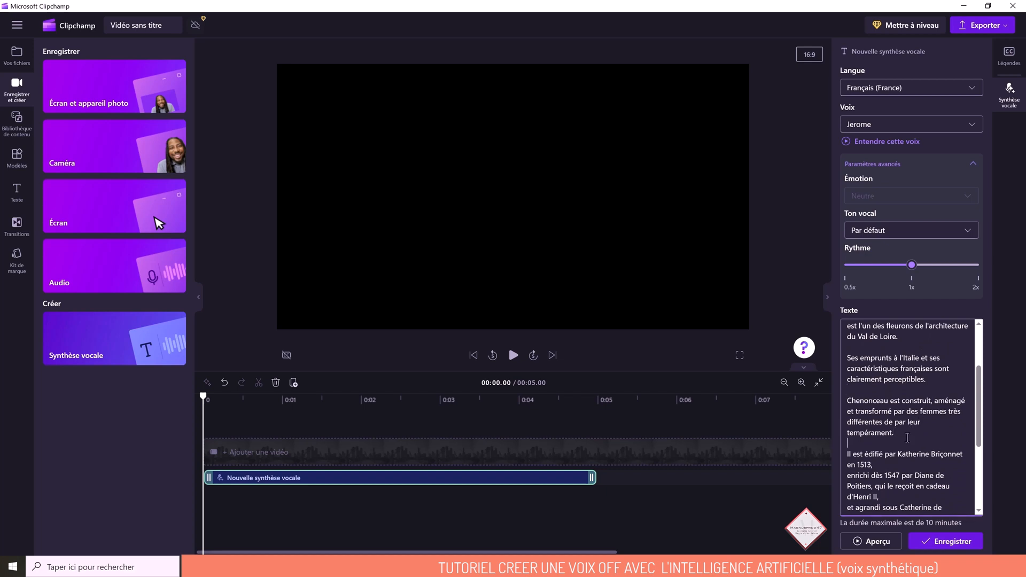
- Keep the line break after "en 1513," and insert a blank line after the sentence ending "Catherine de Médicis."
{"action": "scroll", "coordinate": [898, 422], "scroll_direction": "down", "scroll_amount": 2}
{"action": "key", "text": "Delete"}
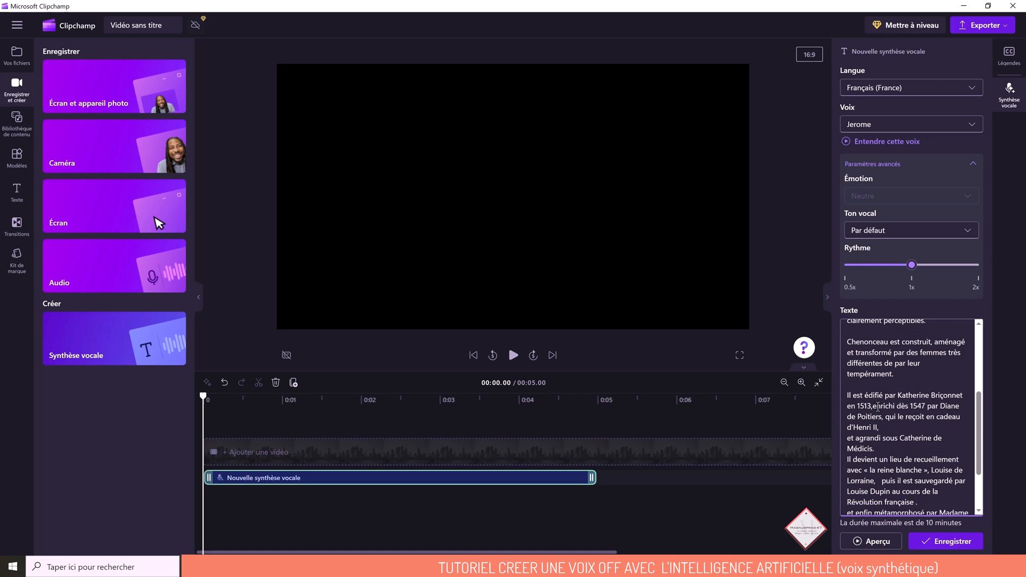
{"action": "key", "text": "Return"}
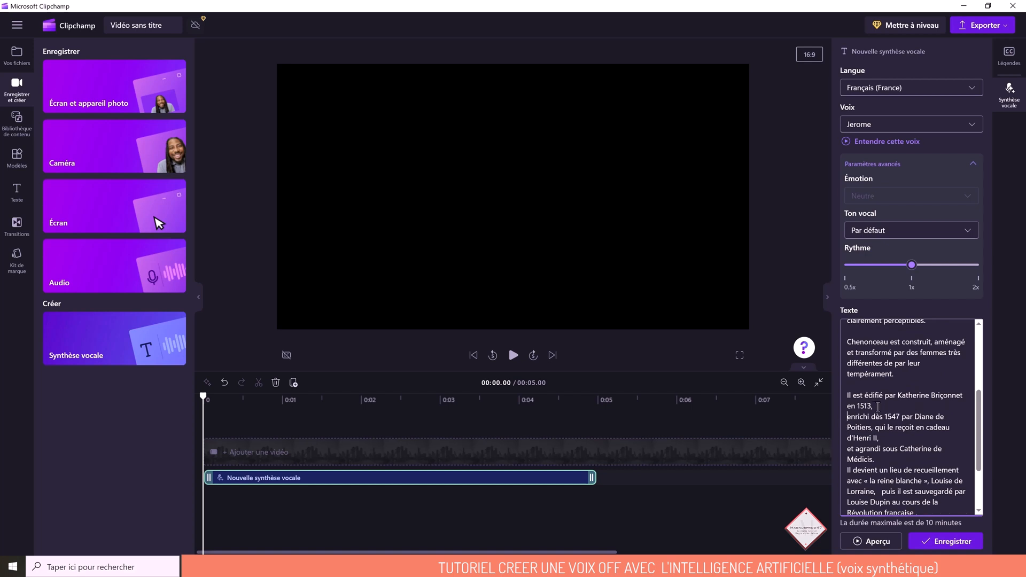
{"action": "scroll", "coordinate": [876, 406], "scroll_direction": "down", "scroll_amount": 1}
{"action": "left_click", "coordinate": [886, 410]}
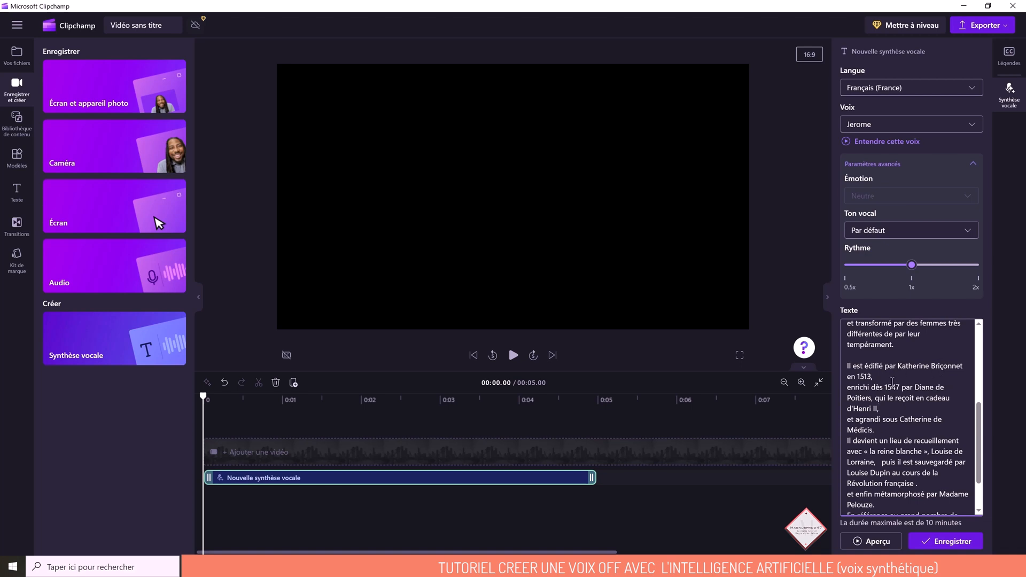
{"action": "left_click", "coordinate": [885, 431]}
{"action": "key", "text": "Return"}
- Insert blank lines after "Révolution française ." and "Madame Pelouze.", and preview the synthesized speech
{"action": "scroll", "coordinate": [945, 432], "scroll_direction": "down", "scroll_amount": 2}
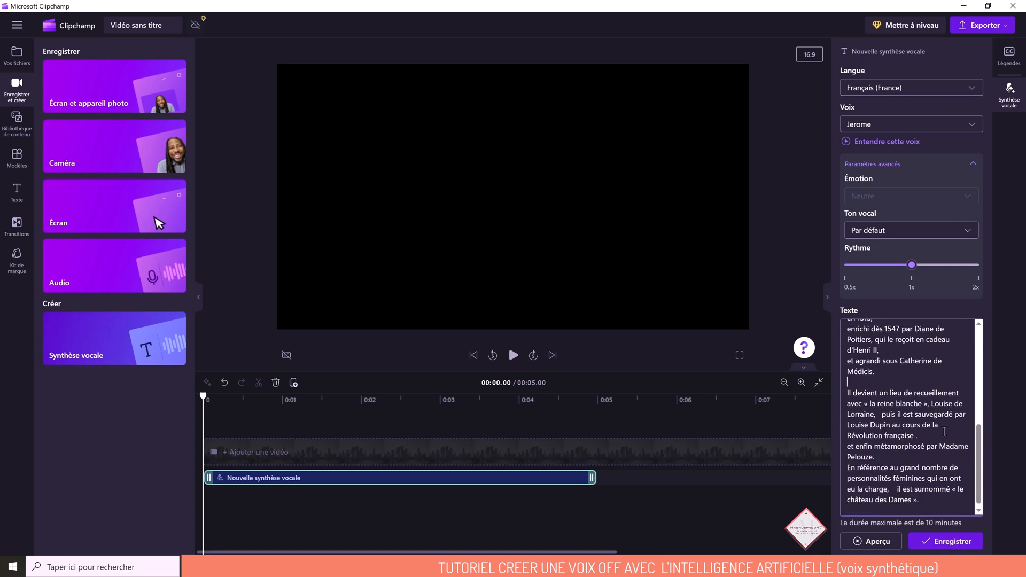
{"action": "left_click", "coordinate": [922, 434]}
{"action": "key", "text": "Return"}
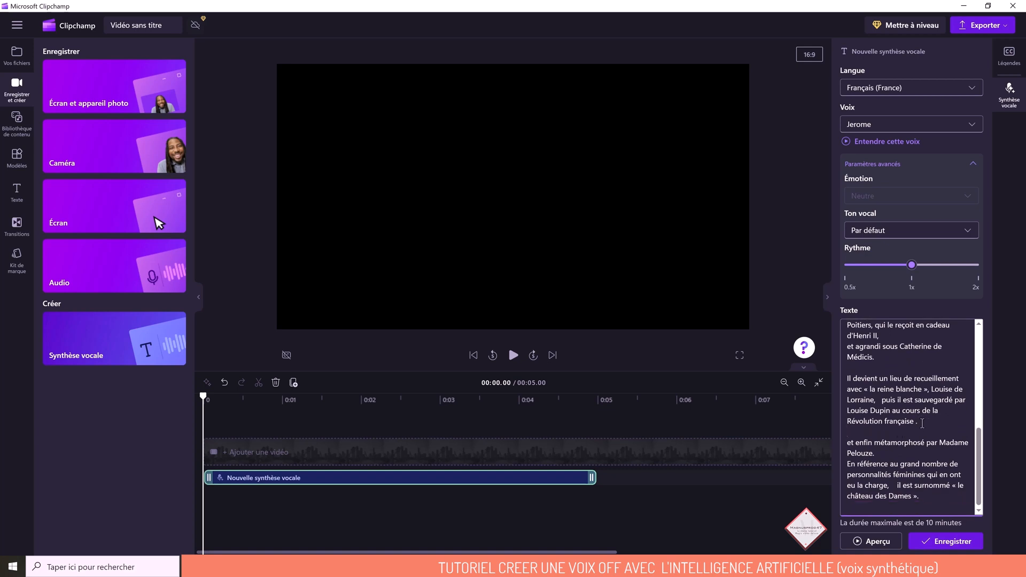
{"action": "key", "text": "Down"}
{"action": "key", "text": "Down"}
{"action": "key", "text": "End"}
{"action": "key", "text": "Return"}
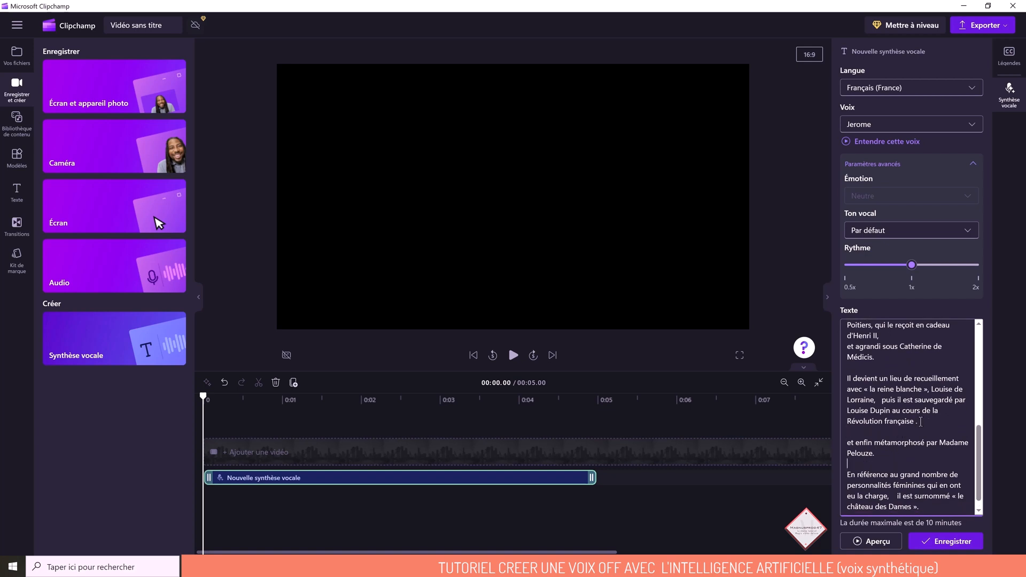
{"action": "scroll", "coordinate": [917, 433], "scroll_direction": "down", "scroll_amount": 1}
{"action": "left_click", "coordinate": [869, 543]}
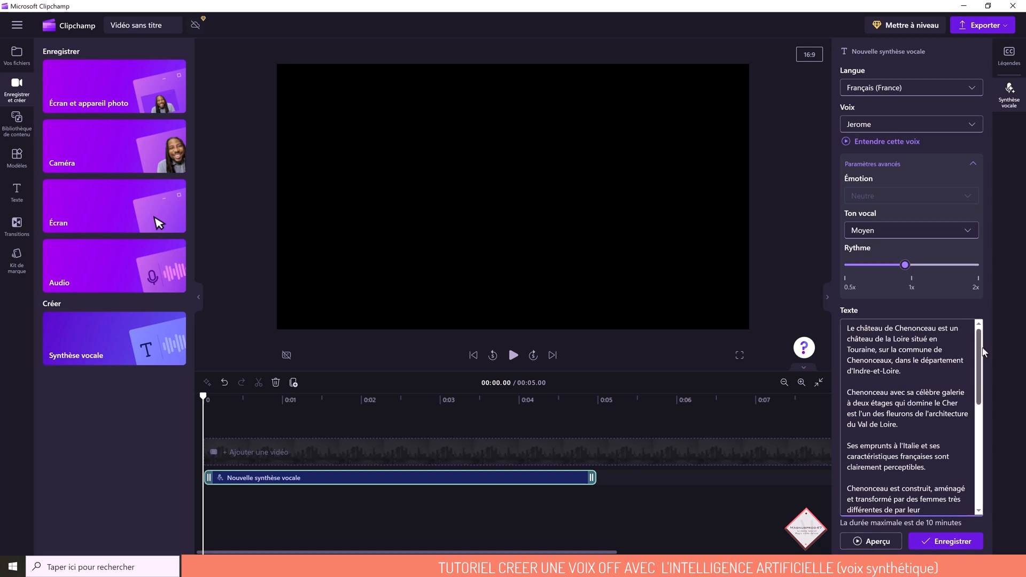
- Change the speech synthesis voice to Brian Multilingual
{"action": "left_click", "coordinate": [976, 127]}
{"action": "left_click_drag", "start_coordinate": [980, 234], "coordinate": [979, 169]}
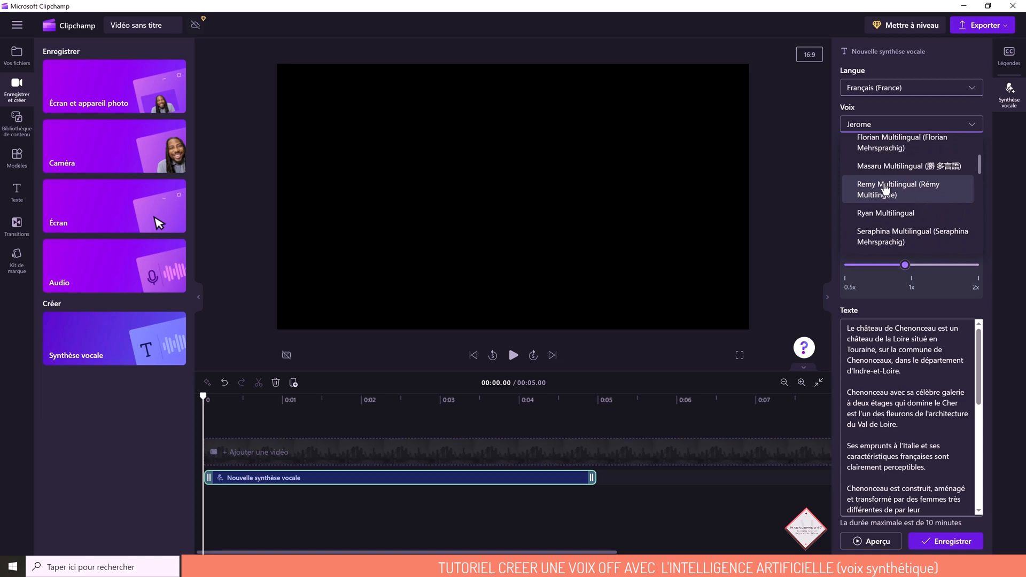
{"action": "left_click_drag", "start_coordinate": [980, 169], "coordinate": [983, 153]}
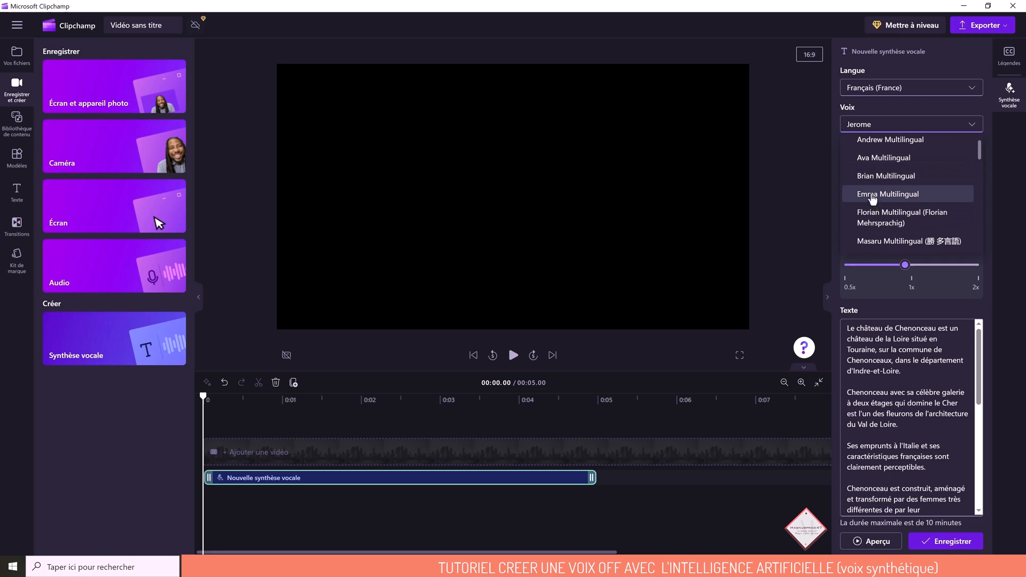
{"action": "left_click", "coordinate": [870, 177]}
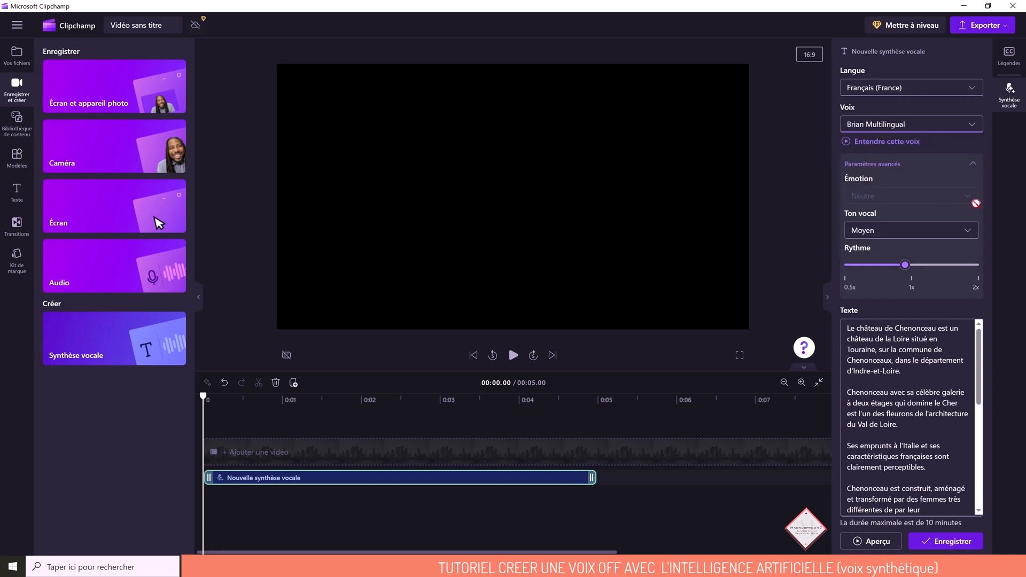
- Set the vocal tone to Par défaut and preview the narration with the selected voice
{"action": "left_click", "coordinate": [968, 232]}
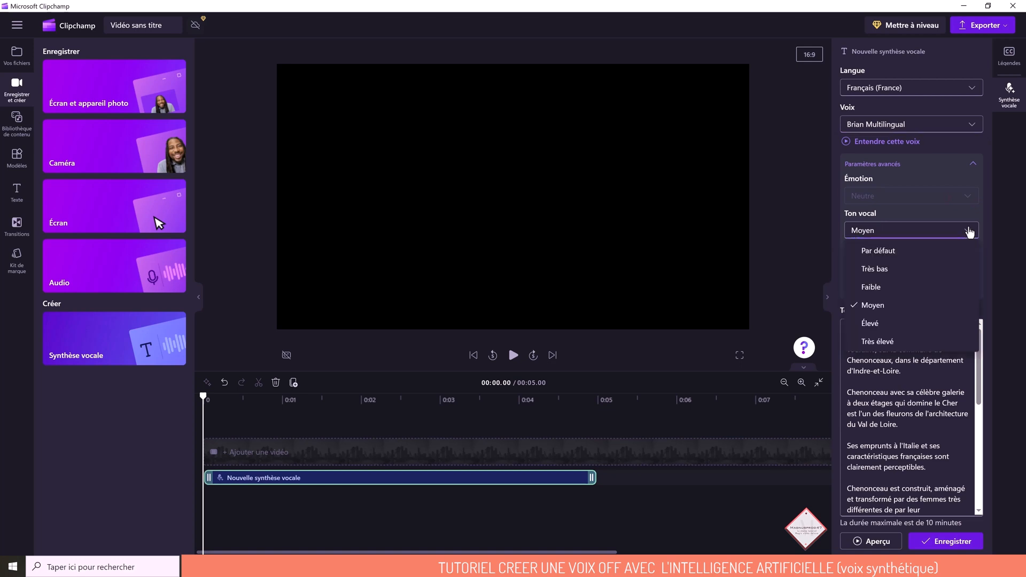
{"action": "left_click", "coordinate": [946, 249]}
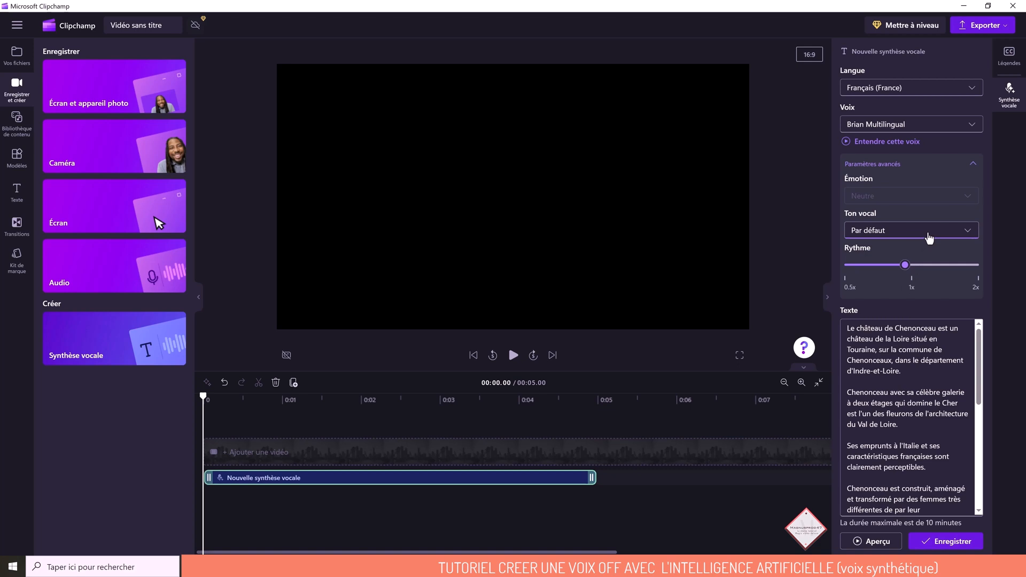
{"action": "left_click", "coordinate": [879, 542]}
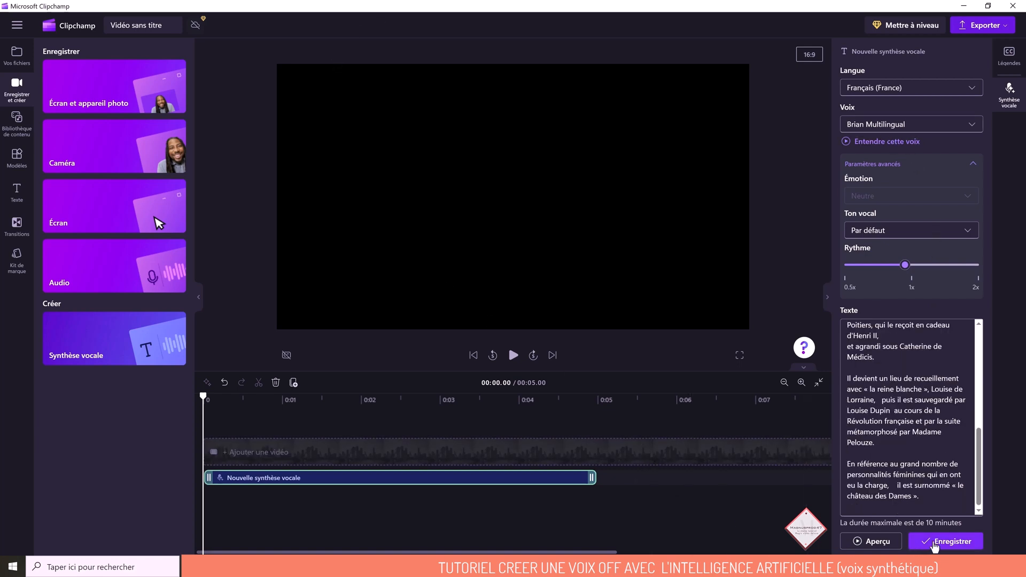
- Save the speech synthesis clip and export the project as a 480p video
{"action": "left_click", "coordinate": [949, 542]}
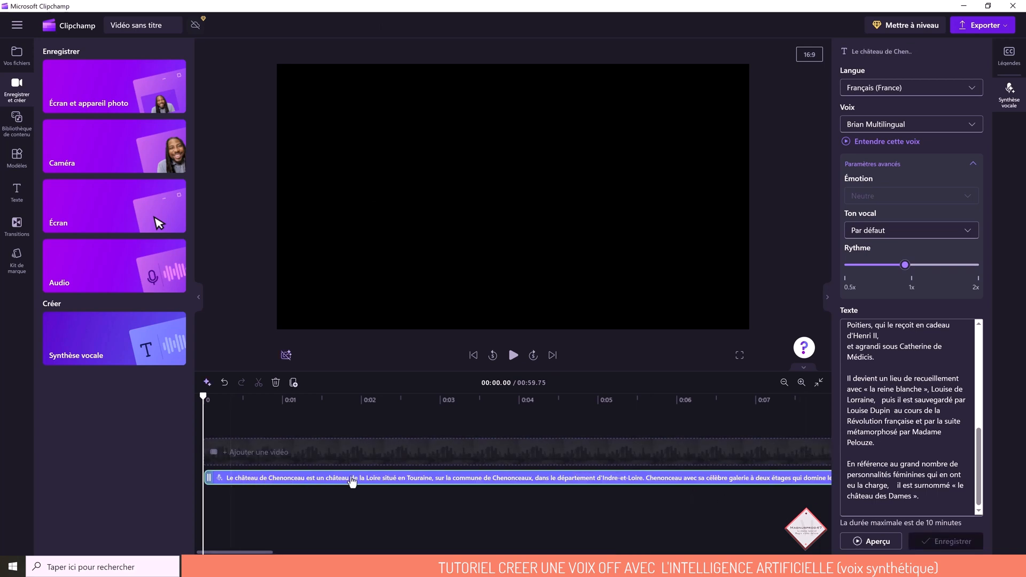
{"action": "left_click", "coordinate": [998, 26]}
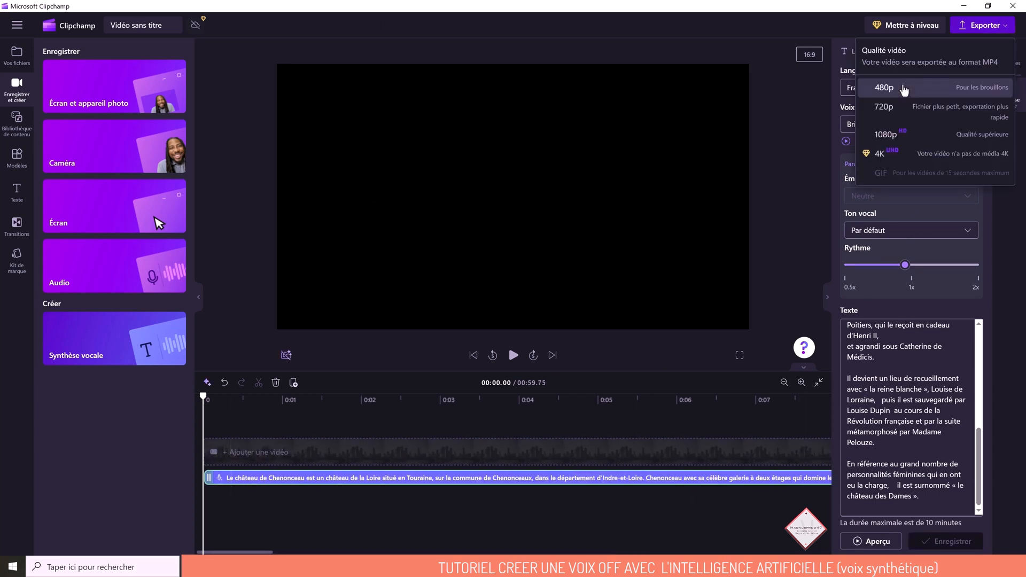
{"action": "left_click", "coordinate": [903, 88]}
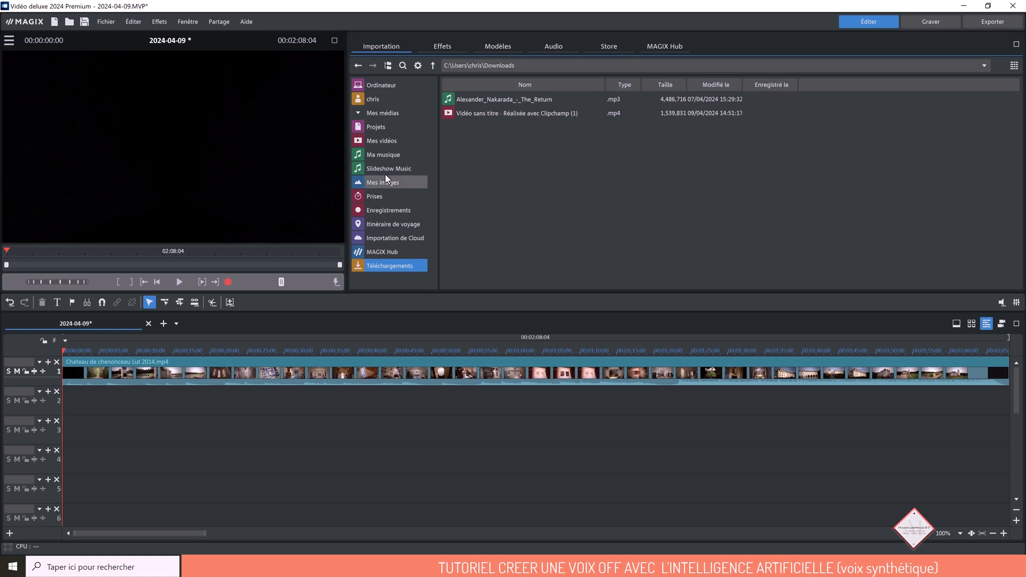
- In MAGIX Vidéo deluxe, make sure the program settings have automatic waveform creation on import enabled, and apply them
{"action": "left_click", "coordinate": [106, 21]}
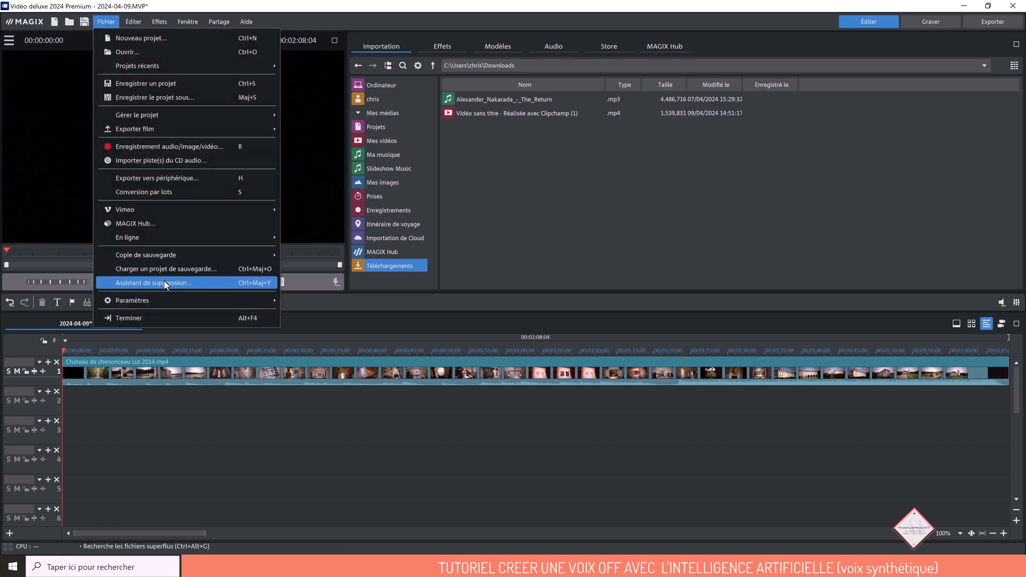
{"action": "mouse_move", "coordinate": [164, 298]}
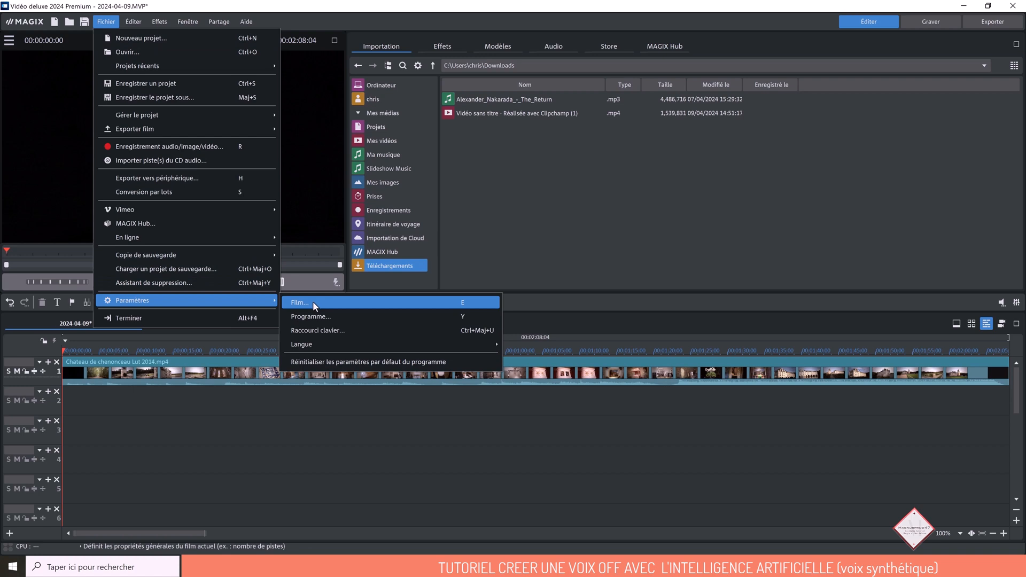
{"action": "left_click", "coordinate": [318, 315]}
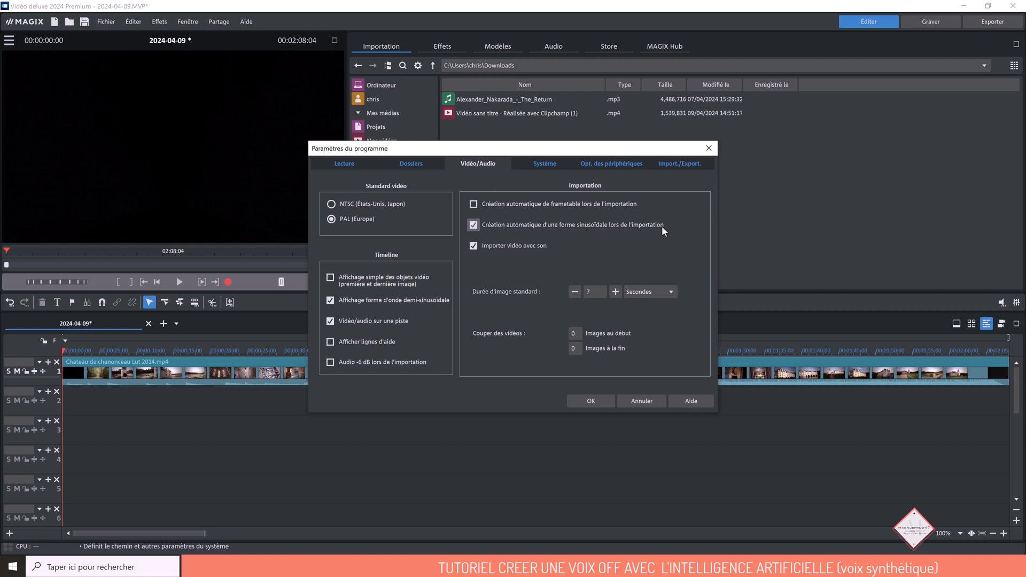
{"action": "left_click", "coordinate": [592, 402]}
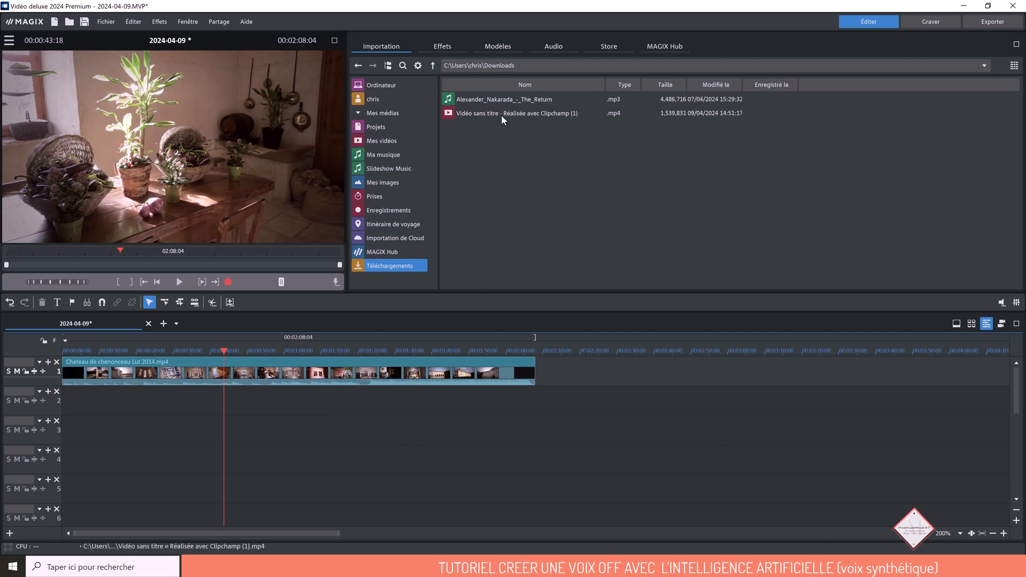
- Place the exported video "Vidéo sans titre - Réalisée avec Clipchamp (1)" on track 2, beneath the Chenonceau clip
{"action": "left_click_drag", "start_coordinate": [502, 114], "coordinate": [181, 420]}
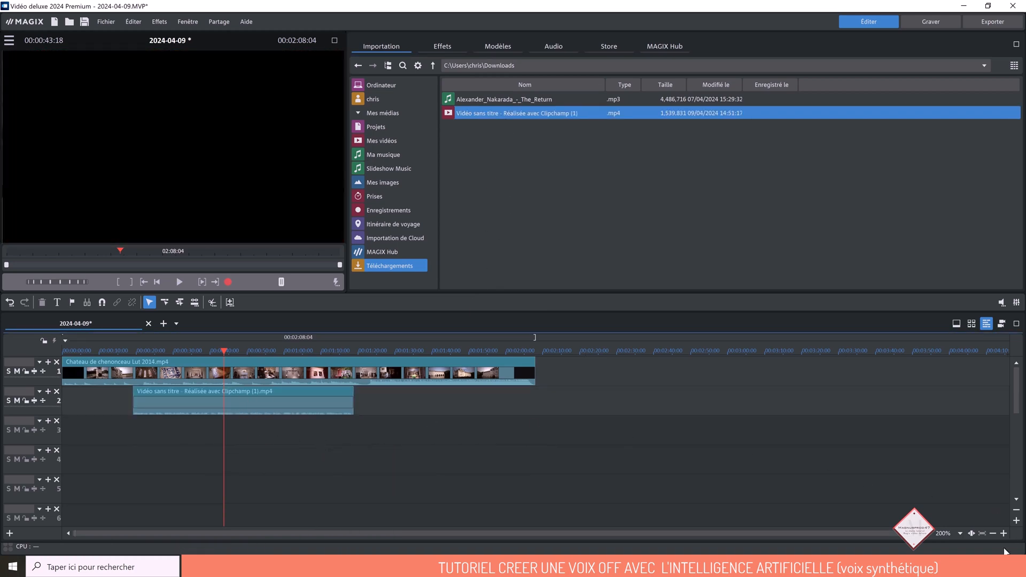
{"action": "left_click", "coordinate": [1005, 534]}
{"action": "left_click", "coordinate": [1004, 535]}
{"action": "left_click_drag", "start_coordinate": [476, 404], "coordinate": [397, 400]}
{"action": "left_click", "coordinate": [263, 373]}
{"action": "left_click", "coordinate": [483, 443]}
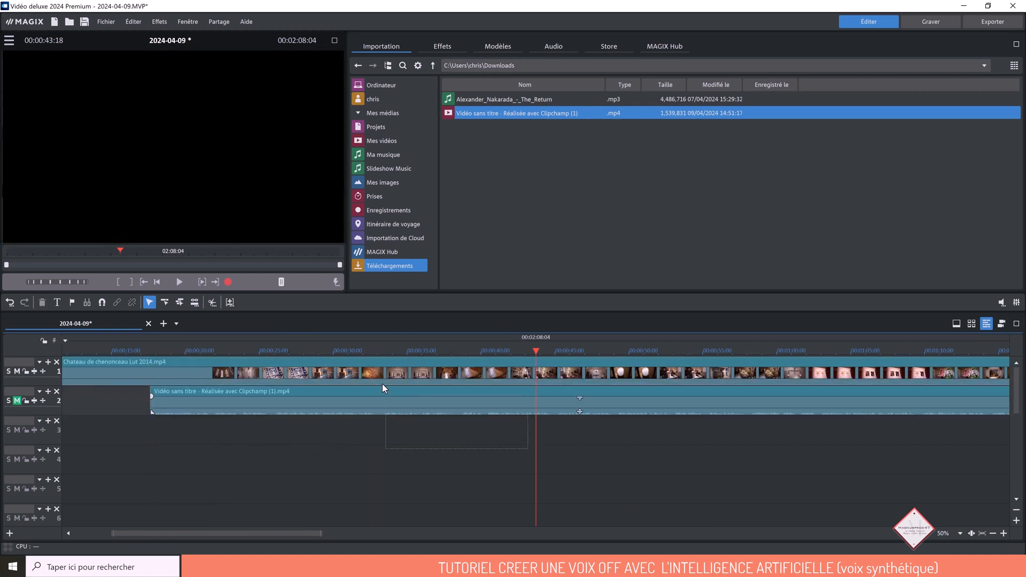
- Ungroup the sound and picture of both timeline clips and delete the Clipchamp clip's black video object on track 3
{"action": "key", "text": "ctrl+a"}
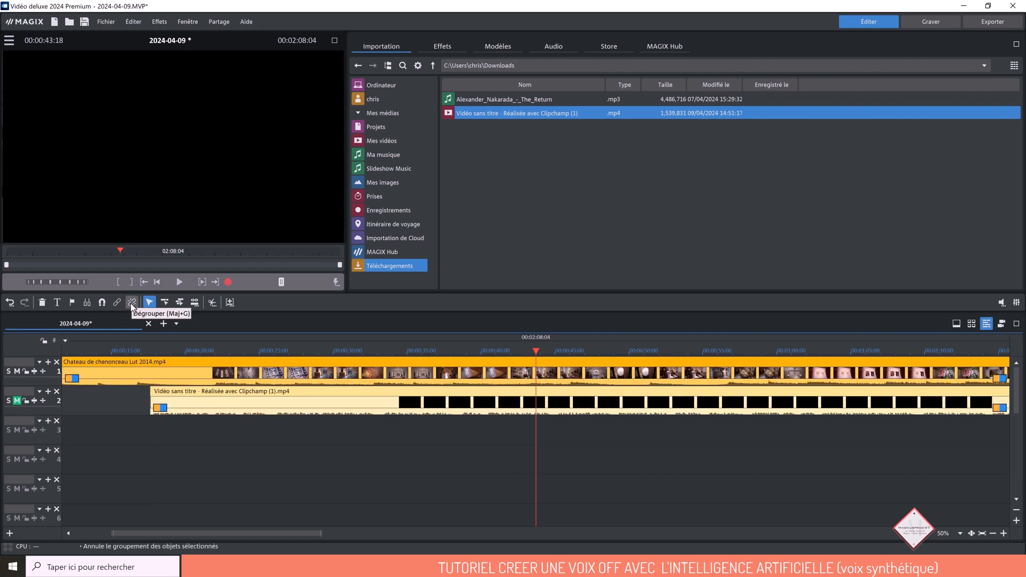
{"action": "left_click", "coordinate": [132, 303]}
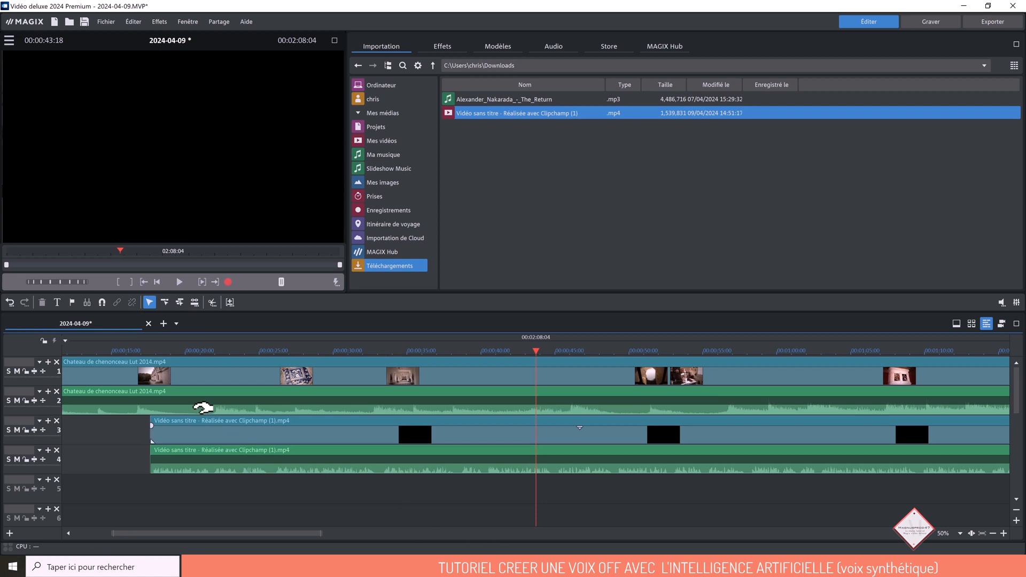
{"action": "left_click", "coordinate": [263, 438]}
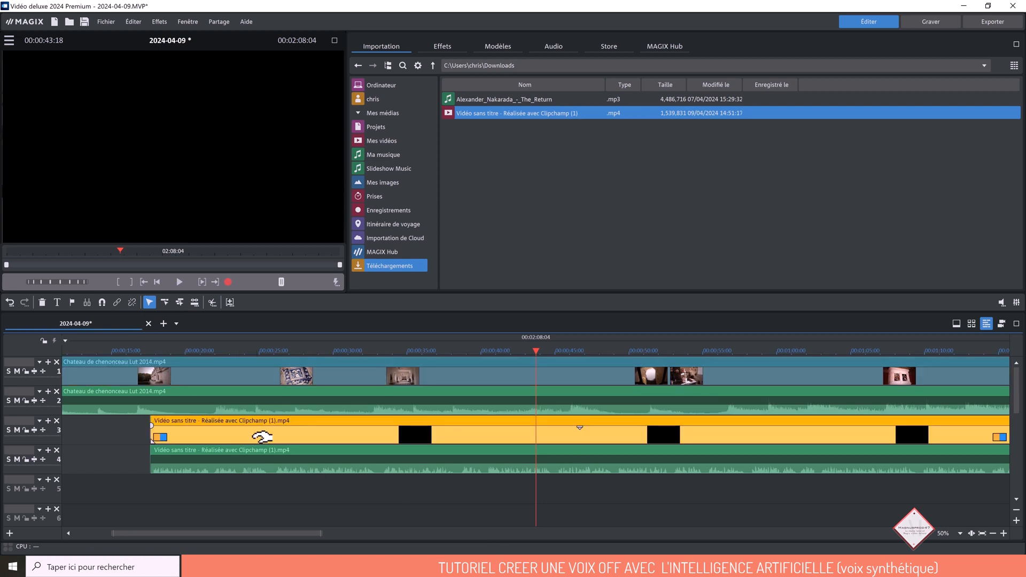
{"action": "key", "text": "Delete"}
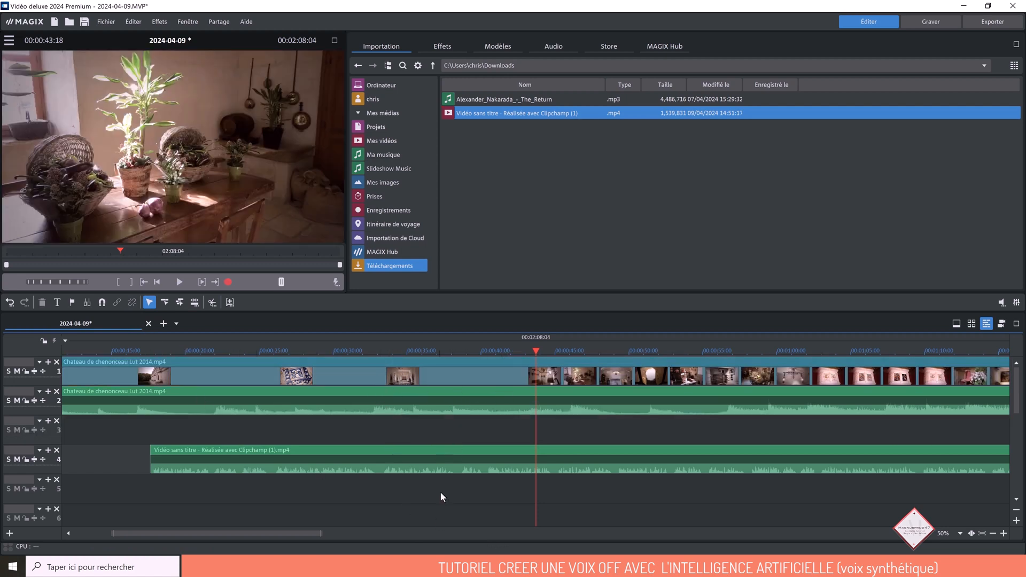
- Show the general audio effects of the Chenonceau audio clip on track 2 and hide the keyframe area
{"action": "left_click", "coordinate": [370, 416]}
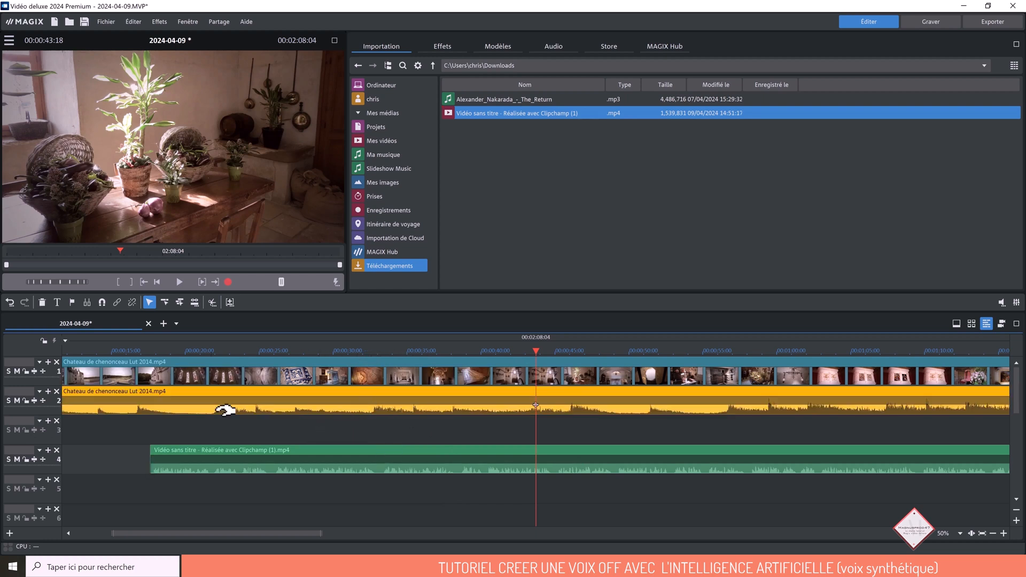
{"action": "left_click", "coordinate": [174, 352]}
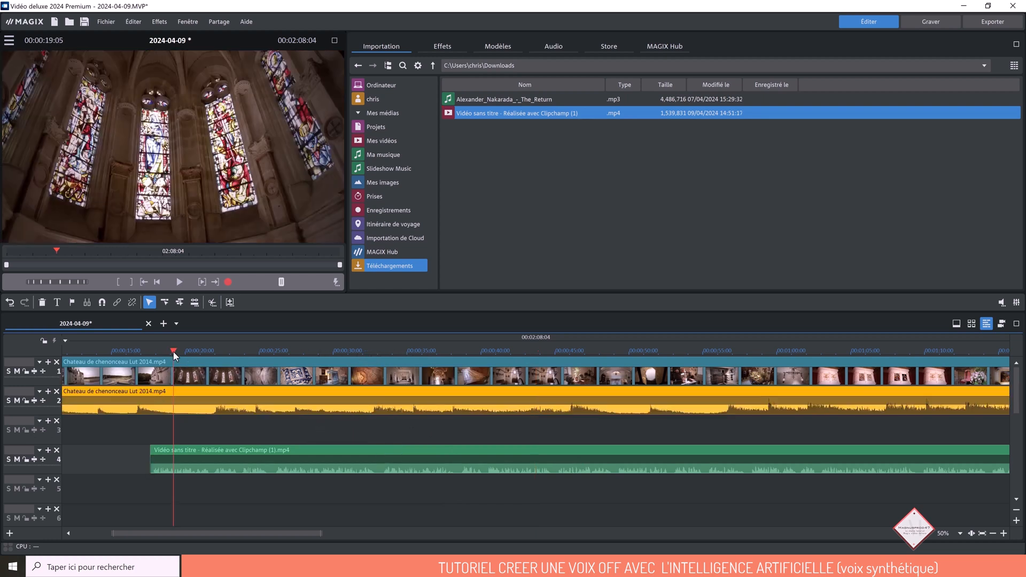
{"action": "double_click", "coordinate": [276, 404]}
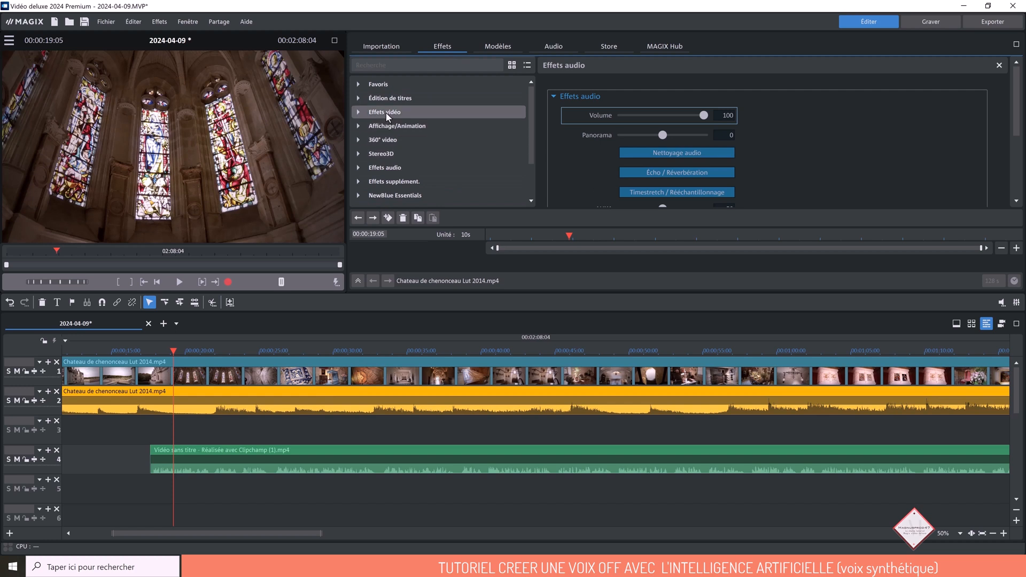
{"action": "left_click", "coordinate": [376, 170]}
{"action": "left_click", "coordinate": [358, 280]}
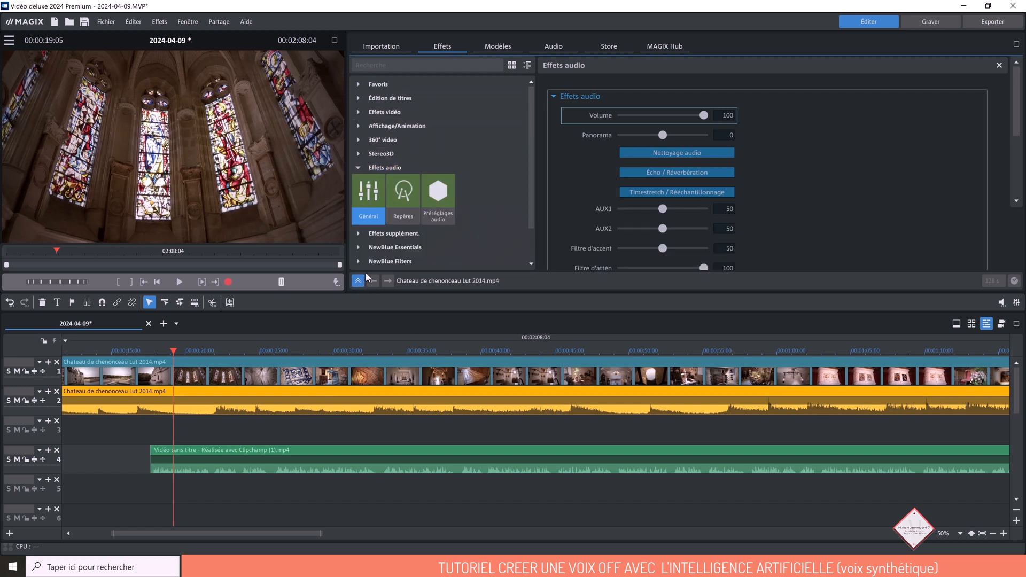
{"action": "left_click", "coordinate": [372, 204]}
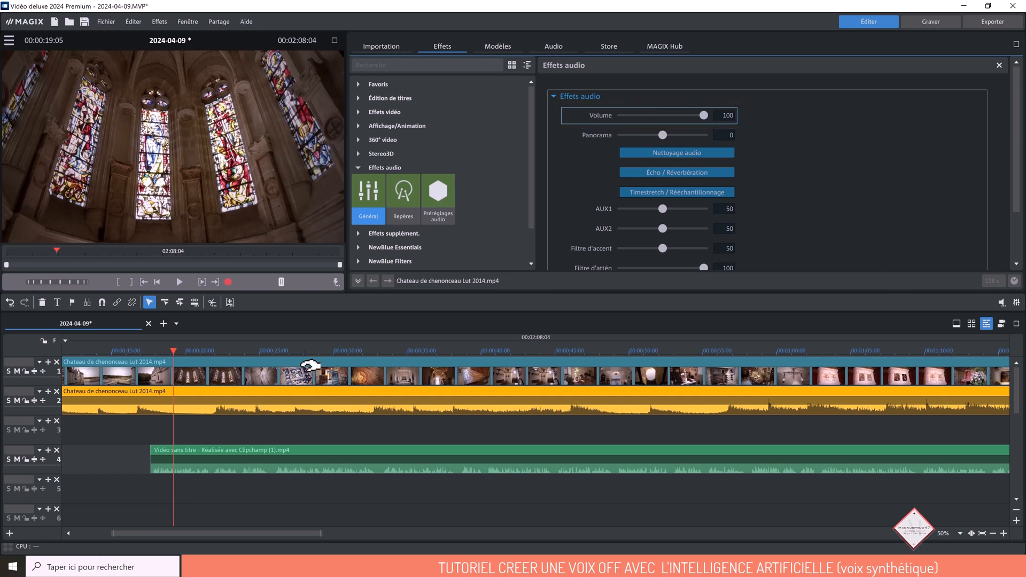
- Mute track 2 and play the voice-over from its start to find the end of the first passage
{"action": "left_click", "coordinate": [19, 401]}
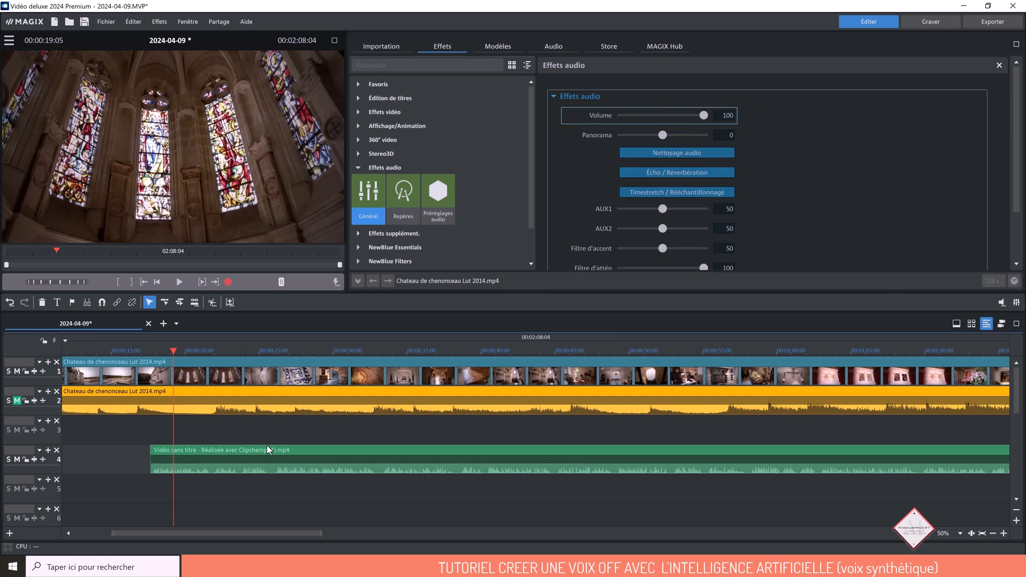
{"action": "left_click", "coordinate": [167, 360]}
{"action": "left_click_drag", "start_coordinate": [174, 352], "coordinate": [148, 361]}
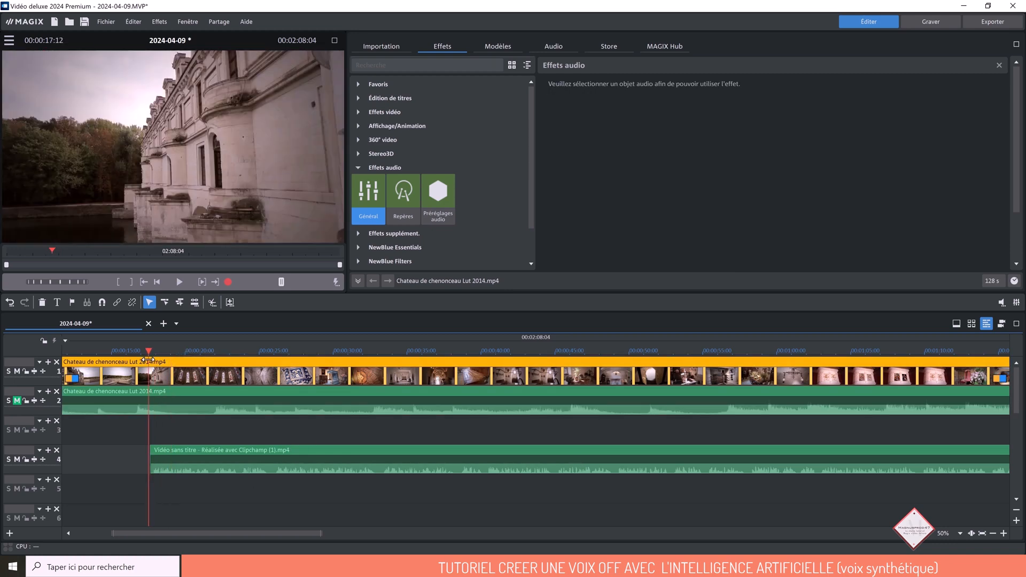
{"action": "left_click", "coordinate": [181, 285]}
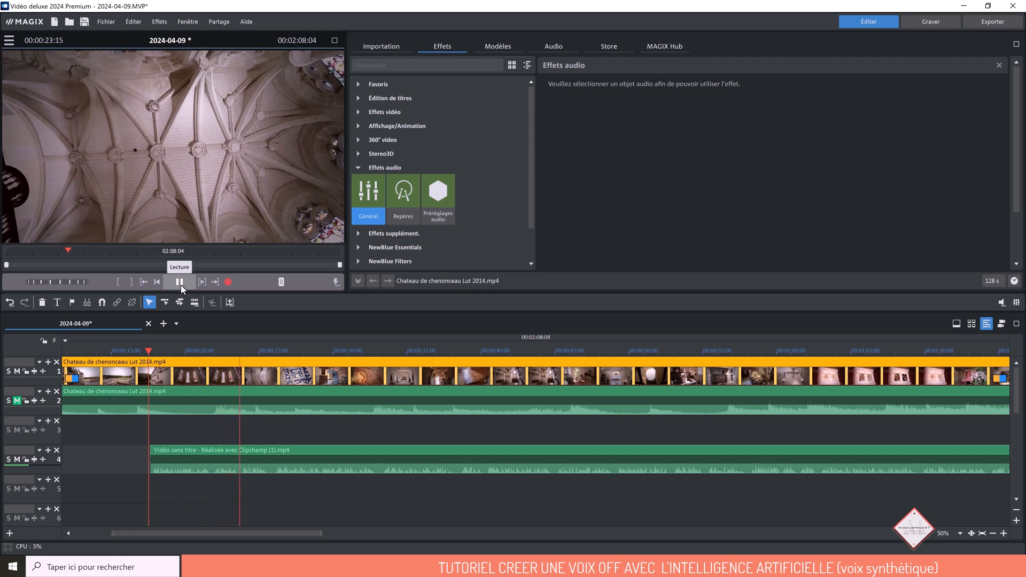
{"action": "left_click", "coordinate": [180, 282]}
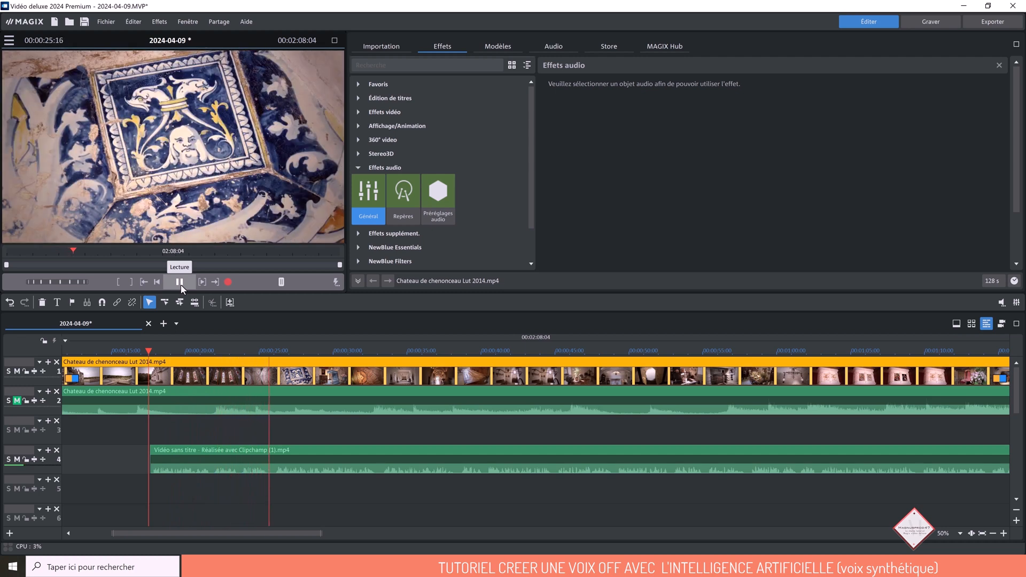
- Split the voice-over on track 4 at 00:00:25:23 and shift its second part along the track to about 00:00:54
{"action": "left_click", "coordinate": [273, 352]}
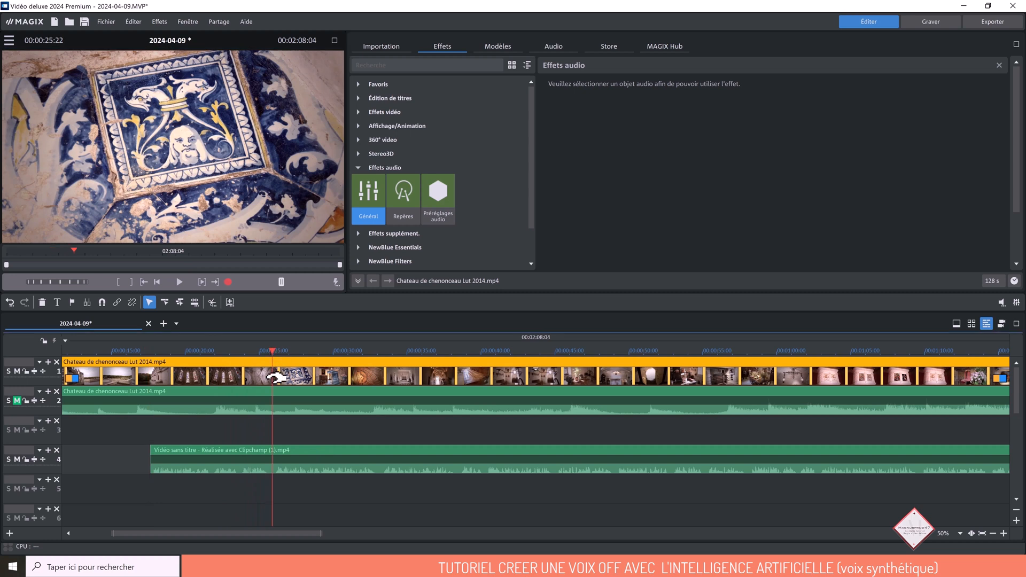
{"action": "left_click_drag", "start_coordinate": [274, 354], "coordinate": [272, 352]}
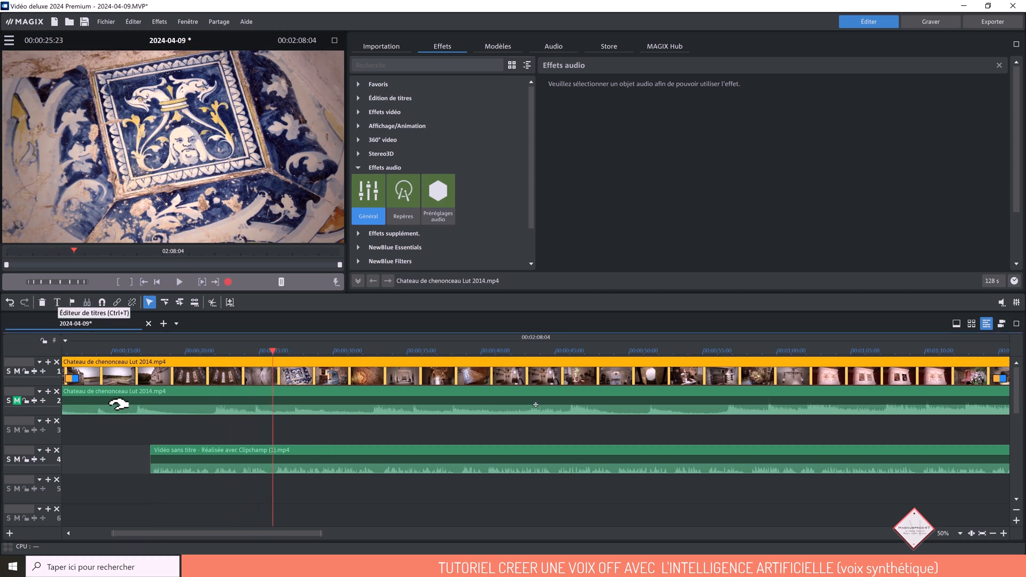
{"action": "left_click", "coordinate": [58, 302]}
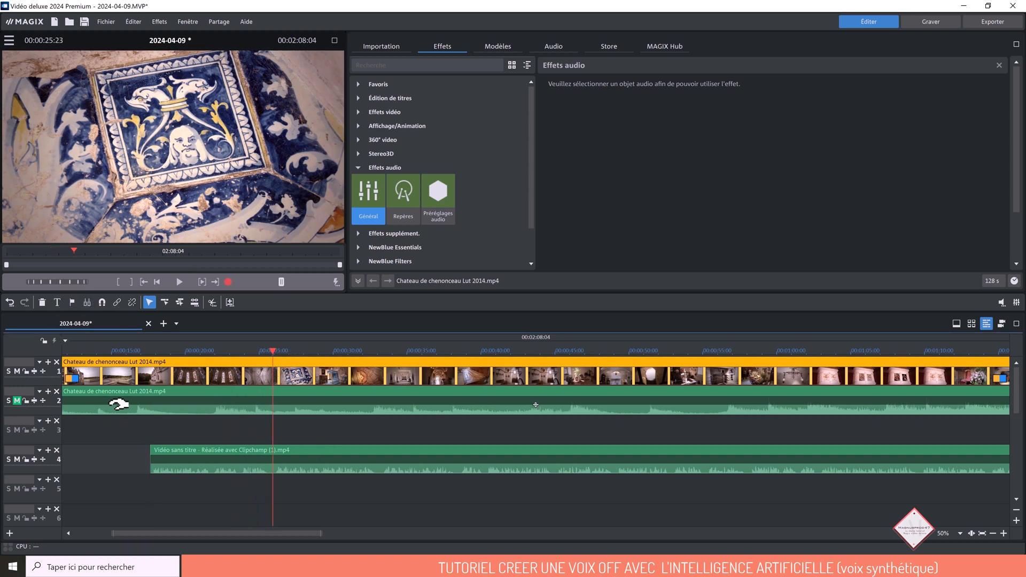
{"action": "left_click", "coordinate": [10, 302]}
{"action": "left_click", "coordinate": [249, 470]}
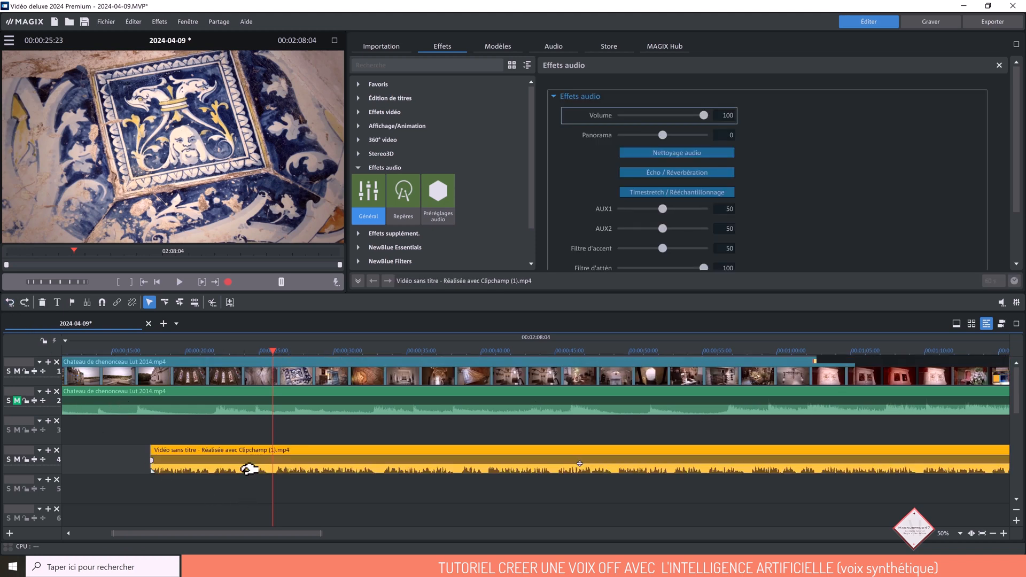
{"action": "key", "text": "t"}
{"action": "left_click", "coordinate": [255, 508]}
{"action": "left_click_drag", "start_coordinate": [372, 461], "coordinate": [791, 457]}
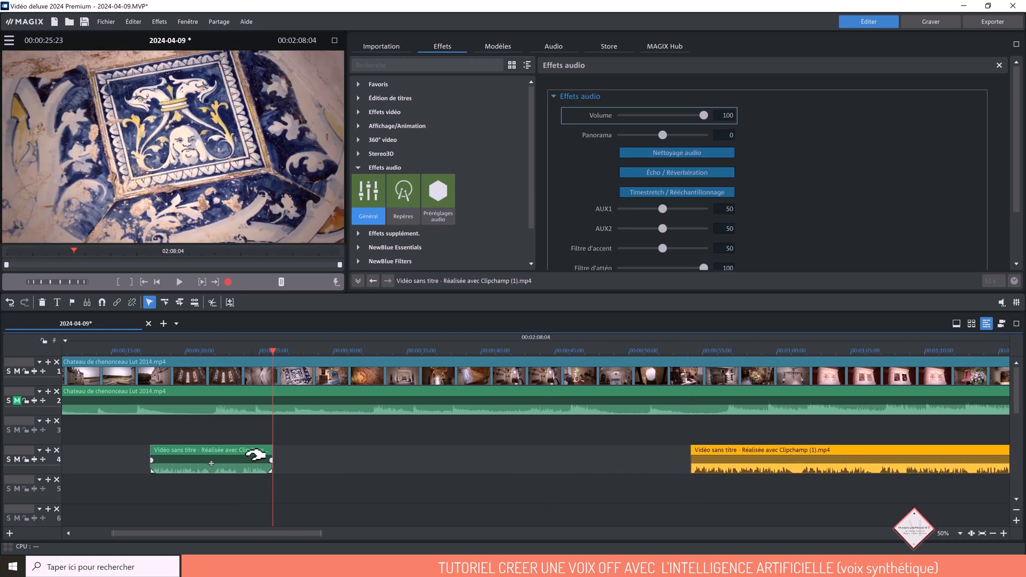
- Move the first voice-over part to track 3 so that it starts at 00:00:11:11
{"action": "left_click", "coordinate": [243, 450]}
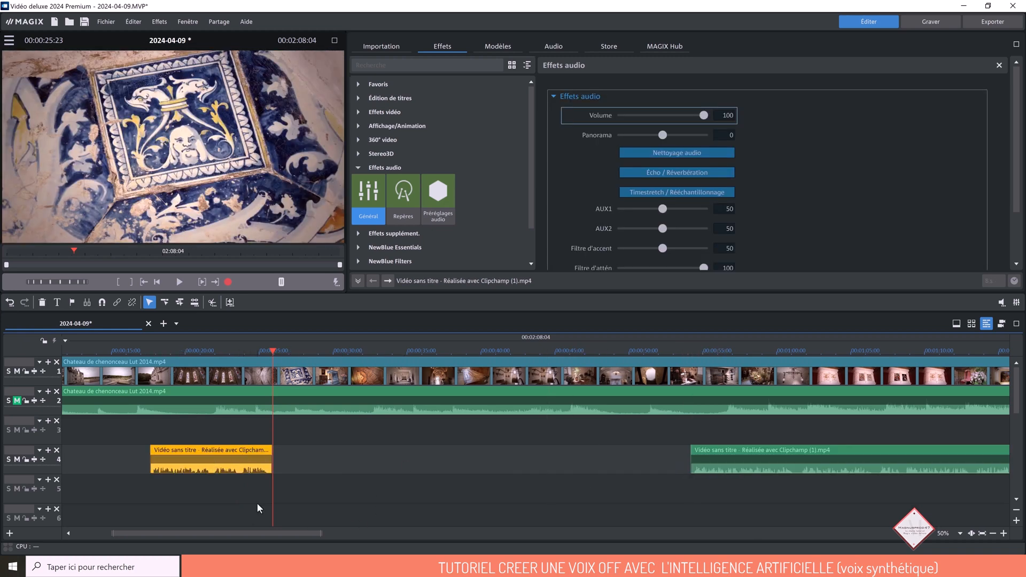
{"action": "left_click_drag", "start_coordinate": [264, 533], "coordinate": [195, 530]}
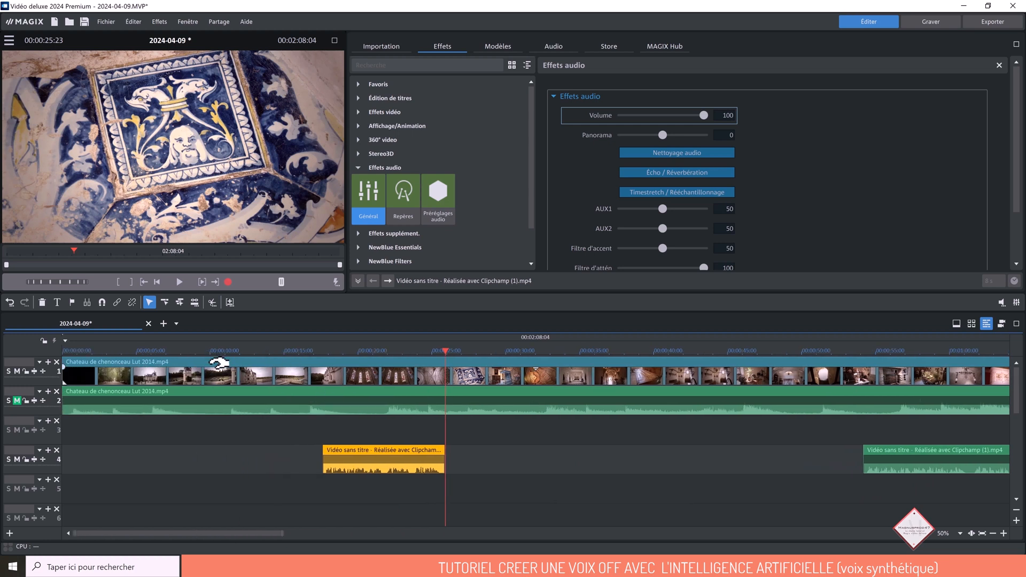
{"action": "left_click", "coordinate": [231, 353]}
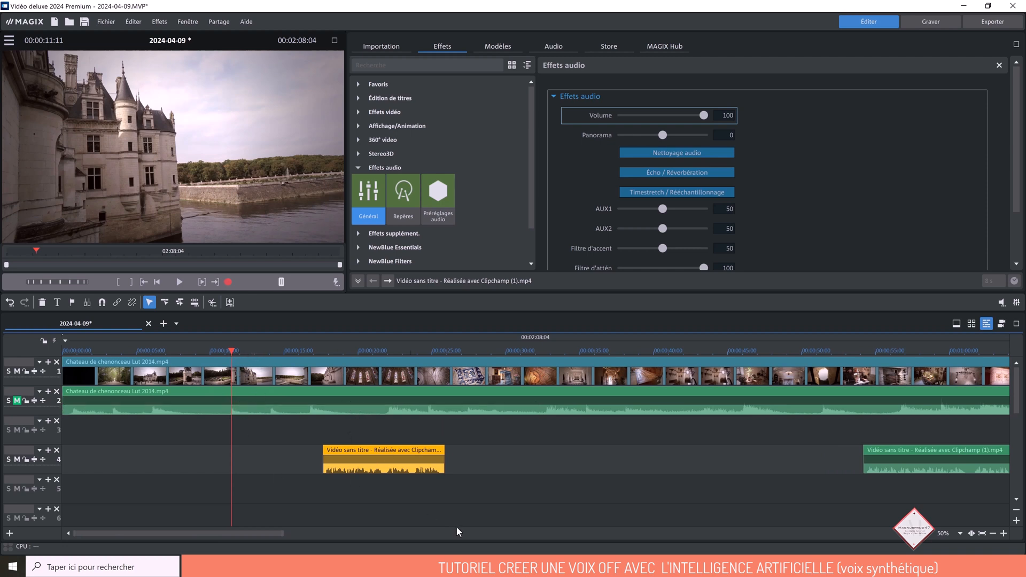
{"action": "left_click", "coordinate": [1004, 534]}
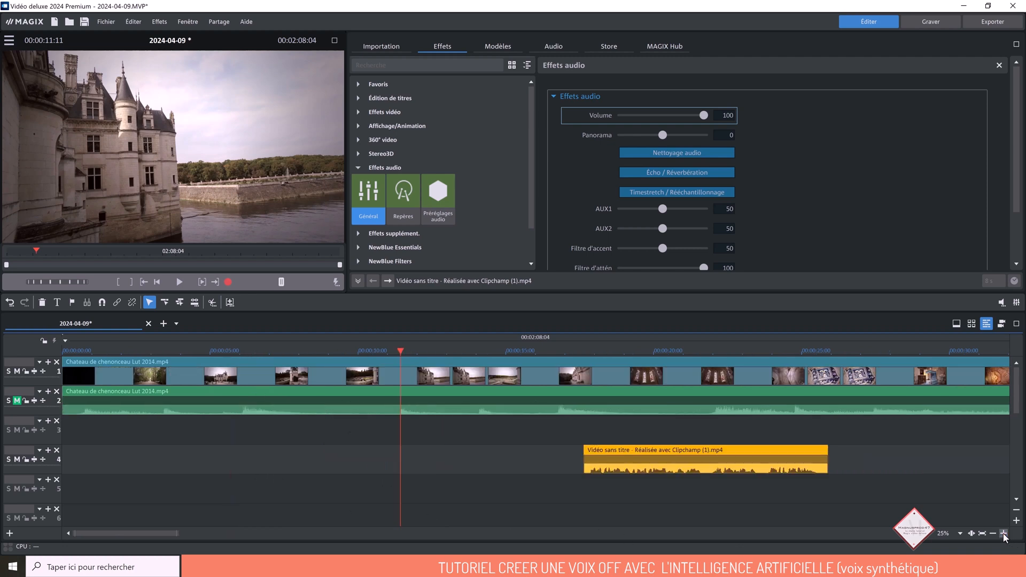
{"action": "left_click", "coordinate": [1004, 534]}
{"action": "left_click_drag", "start_coordinate": [127, 536], "coordinate": [128, 536]}
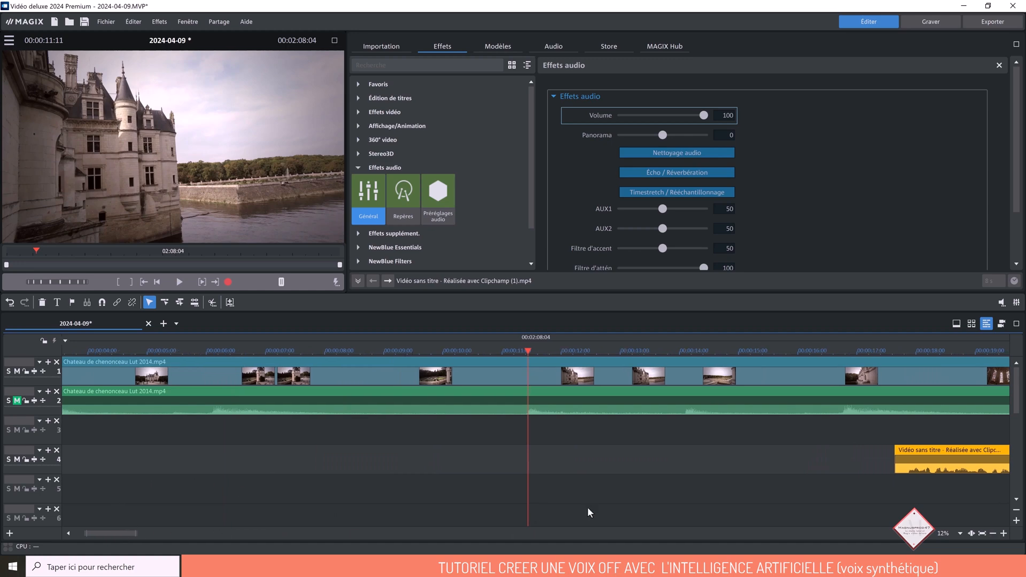
{"action": "left_click_drag", "start_coordinate": [951, 450], "coordinate": [584, 426]}
{"action": "left_click_drag", "start_coordinate": [114, 531], "coordinate": [129, 533]}
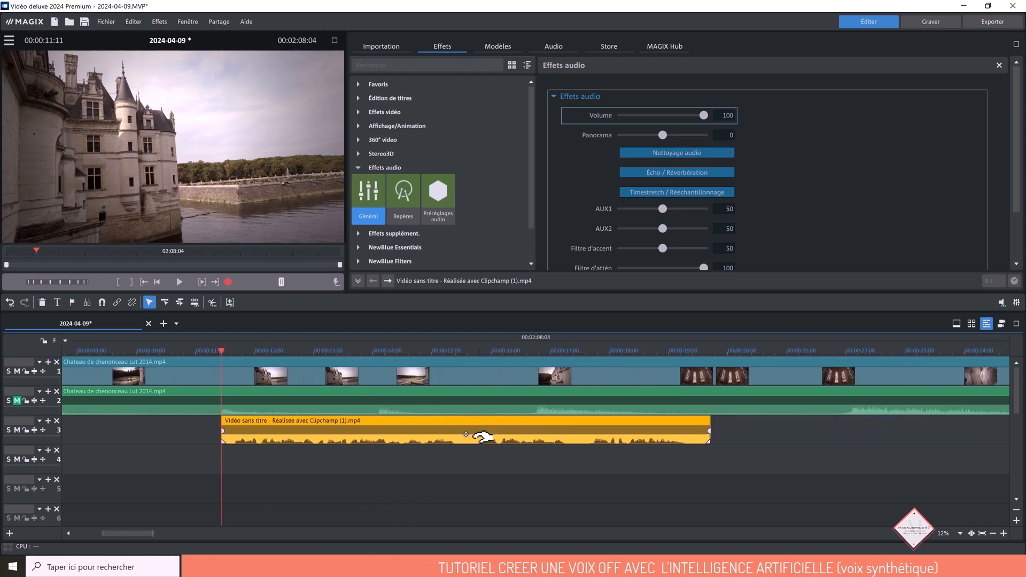
- Play the track 3 voice-over, cut out the pause from about 00:00:15:10, and butt the following part against the first
{"action": "left_click", "coordinate": [458, 355]}
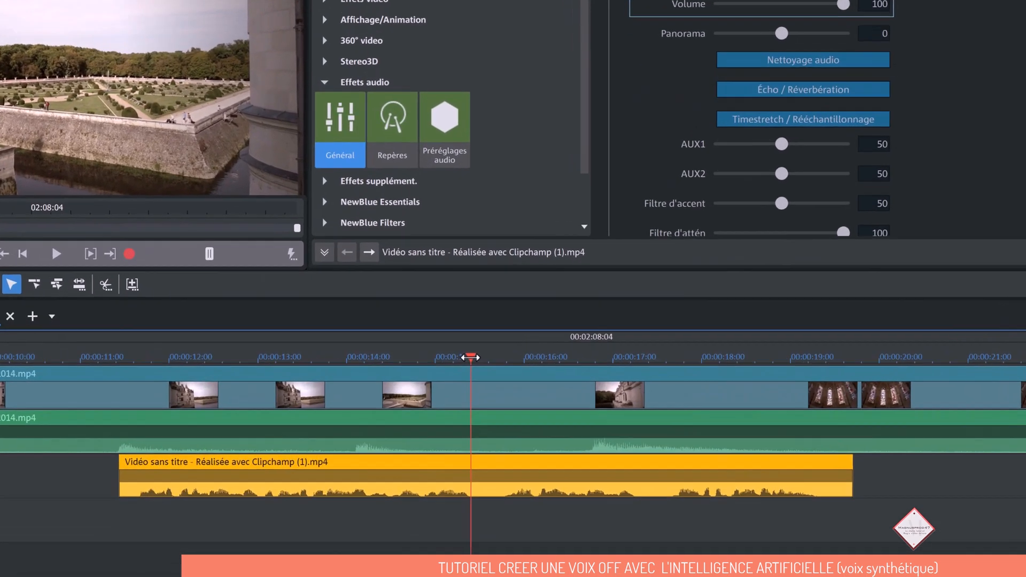
{"action": "left_click_drag", "start_coordinate": [459, 352], "coordinate": [417, 352]}
{"action": "left_click", "coordinate": [39, 248]}
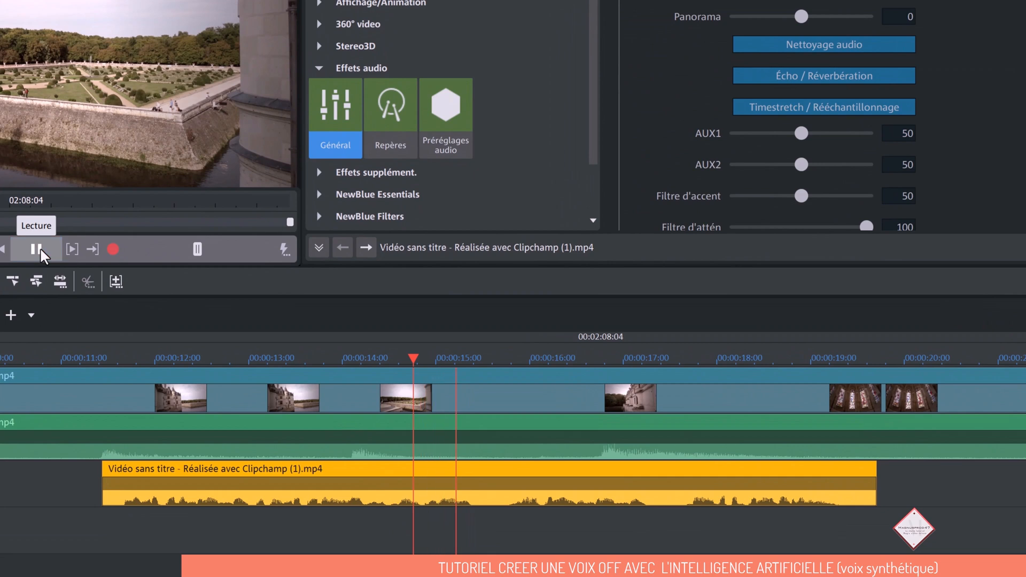
{"action": "left_click", "coordinate": [40, 248]}
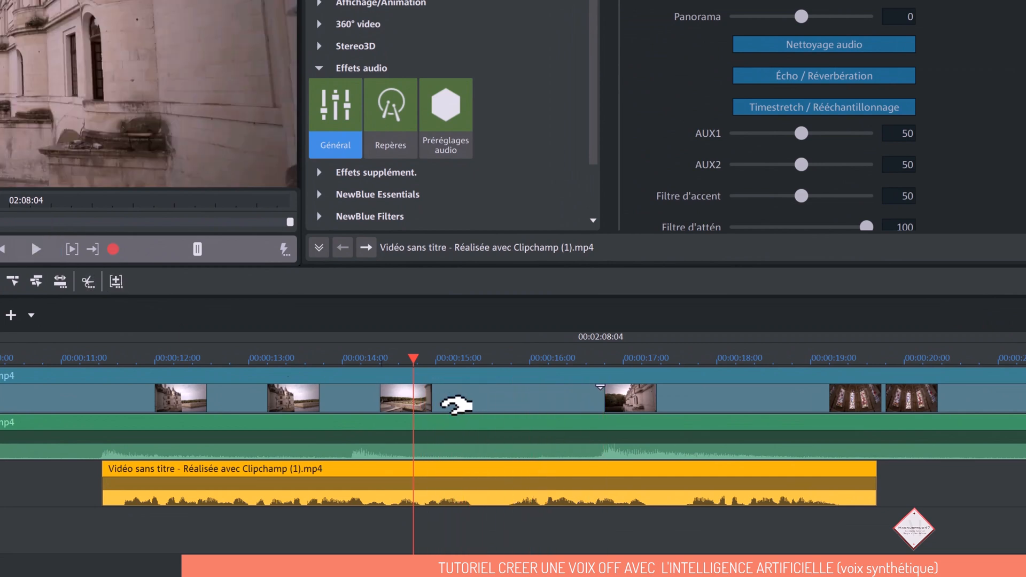
{"action": "left_click", "coordinate": [418, 361]}
{"action": "left_click_drag", "start_coordinate": [419, 360], "coordinate": [473, 359]}
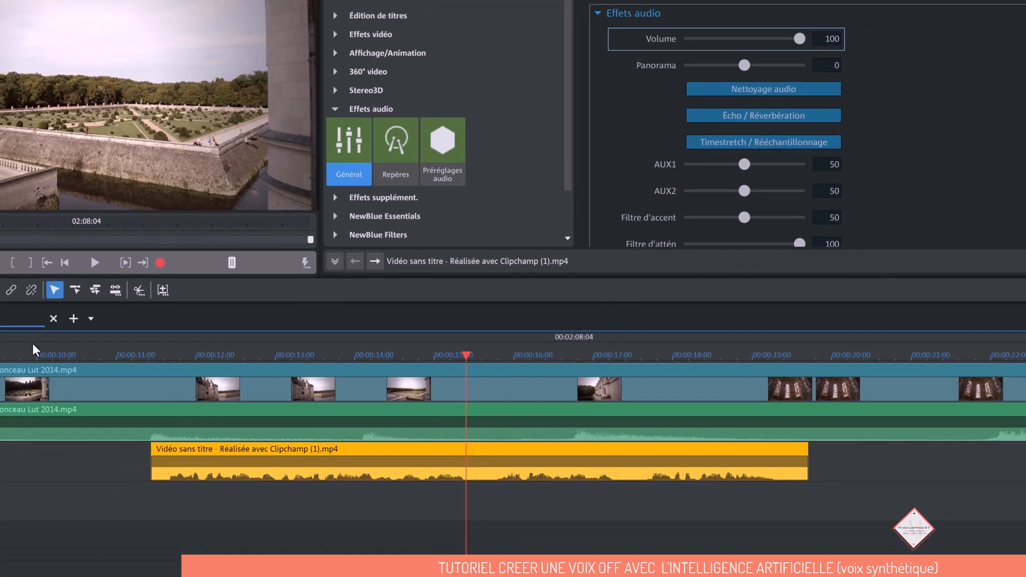
{"action": "key", "text": "t"}
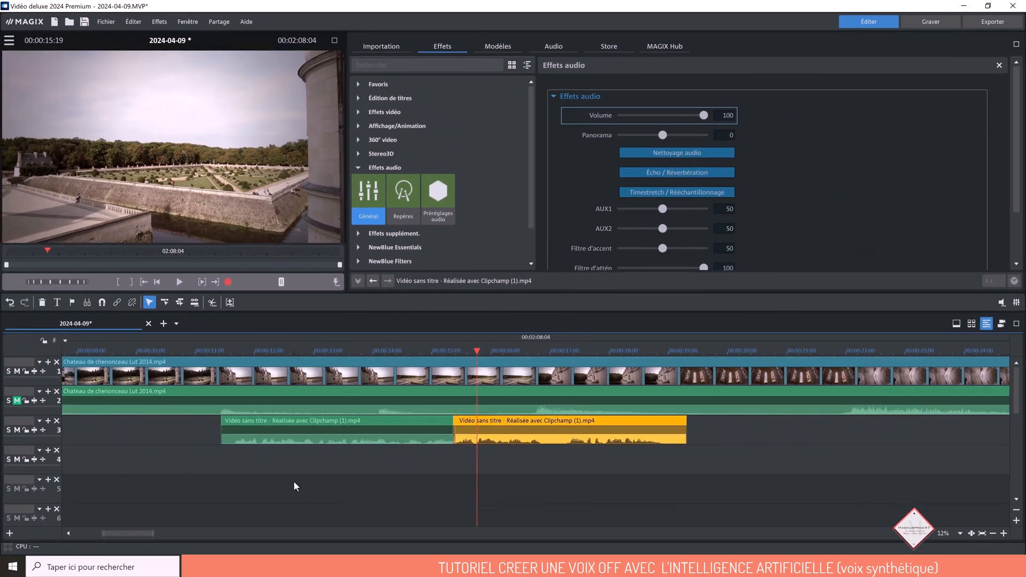
{"action": "left_click_drag", "start_coordinate": [508, 422], "coordinate": [509, 422]}
- Split the second voice-over part on track 3 at 00:00:16:24 and 00:00:17:08 and delete the silent piece between the cuts
{"action": "left_click", "coordinate": [544, 352]}
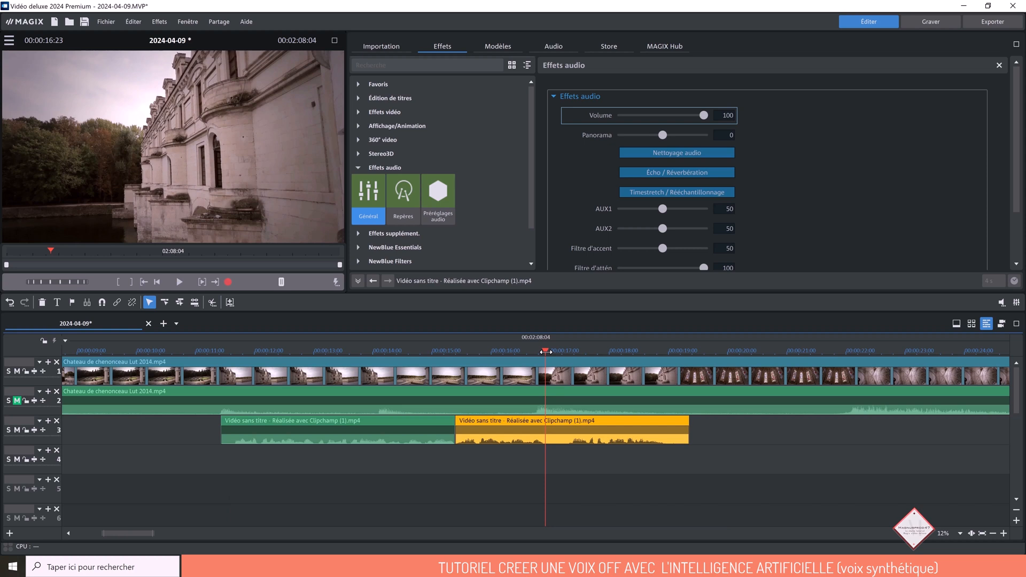
{"action": "left_click_drag", "start_coordinate": [545, 351], "coordinate": [547, 352]}
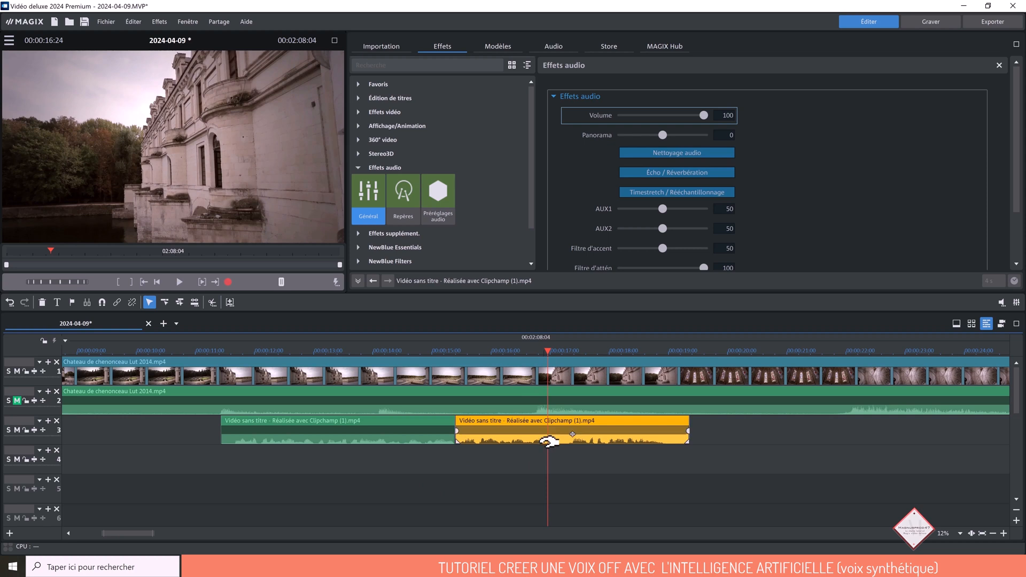
{"action": "key", "text": "t"}
{"action": "left_click_drag", "start_coordinate": [548, 351], "coordinate": [569, 351]}
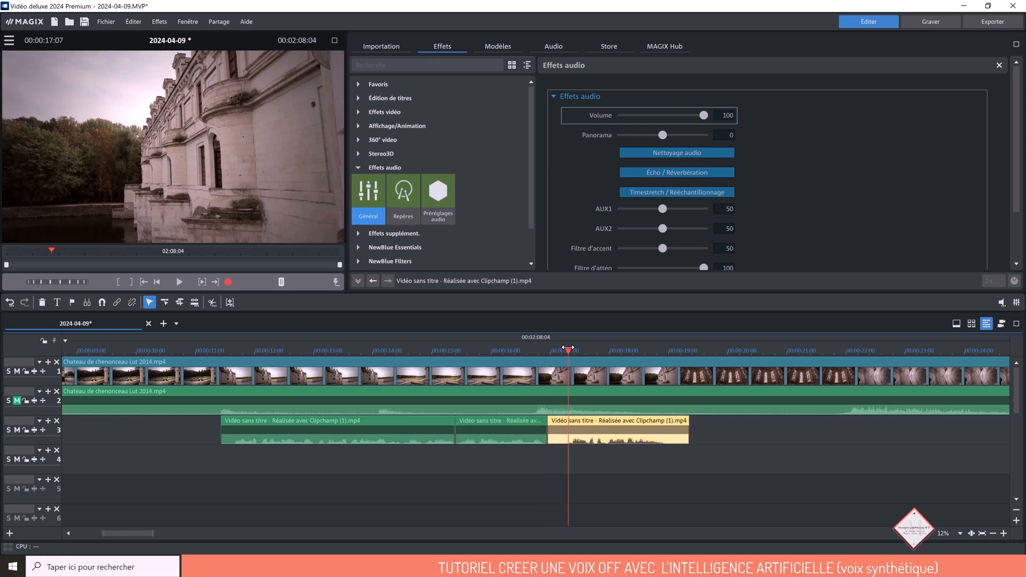
{"action": "left_click", "coordinate": [558, 420]}
{"action": "key", "text": "t"}
{"action": "left_click", "coordinate": [562, 421]}
{"action": "key", "text": "Delete"}
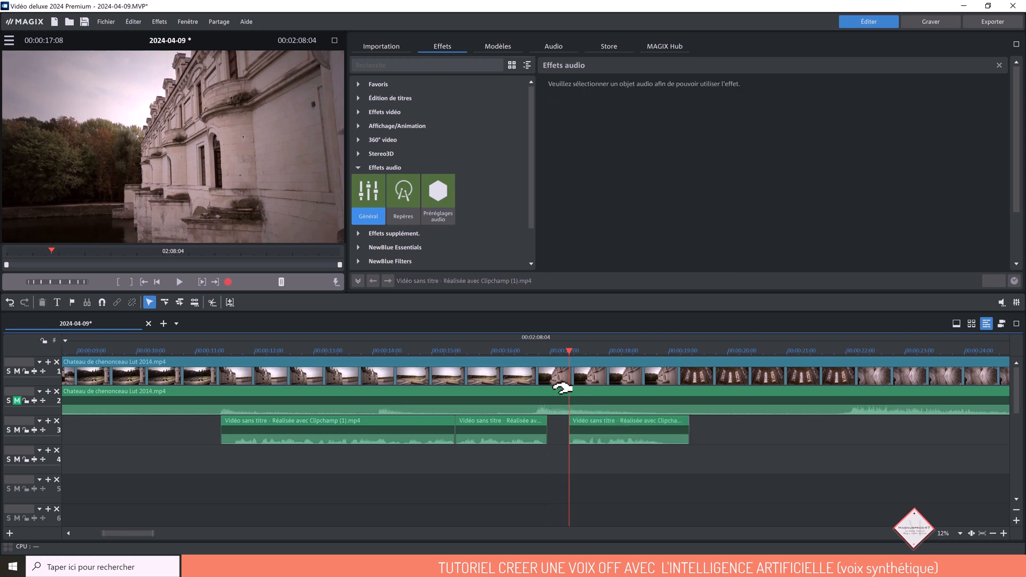
- Close the gap on track 3 using the single-track mouse mode, restore the normal mouse mode, and set the playhead to 00:00:11:06
{"action": "left_click", "coordinate": [165, 303]}
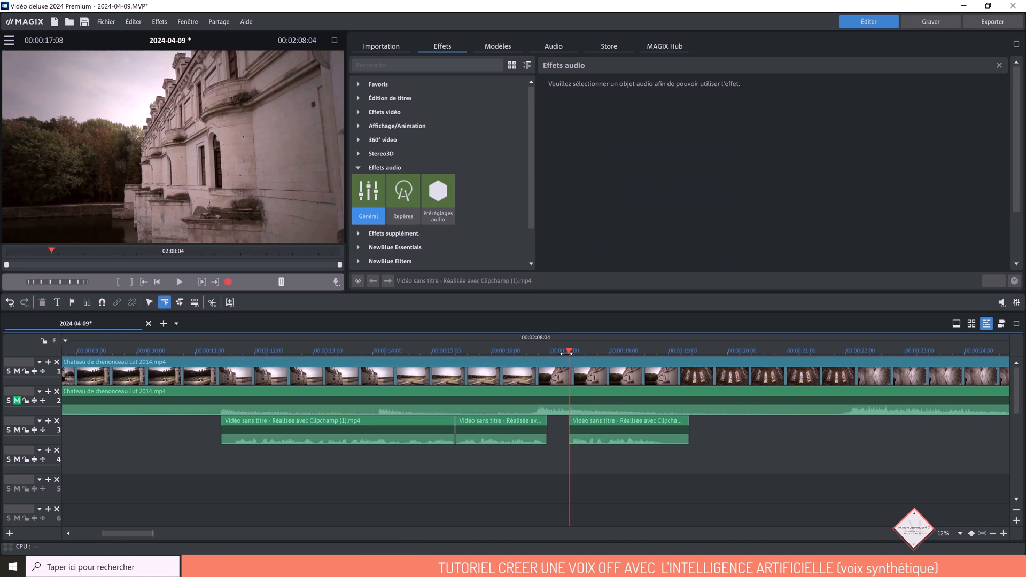
{"action": "left_click", "coordinate": [590, 419]}
{"action": "left_click_drag", "start_coordinate": [591, 419], "coordinate": [569, 420]}
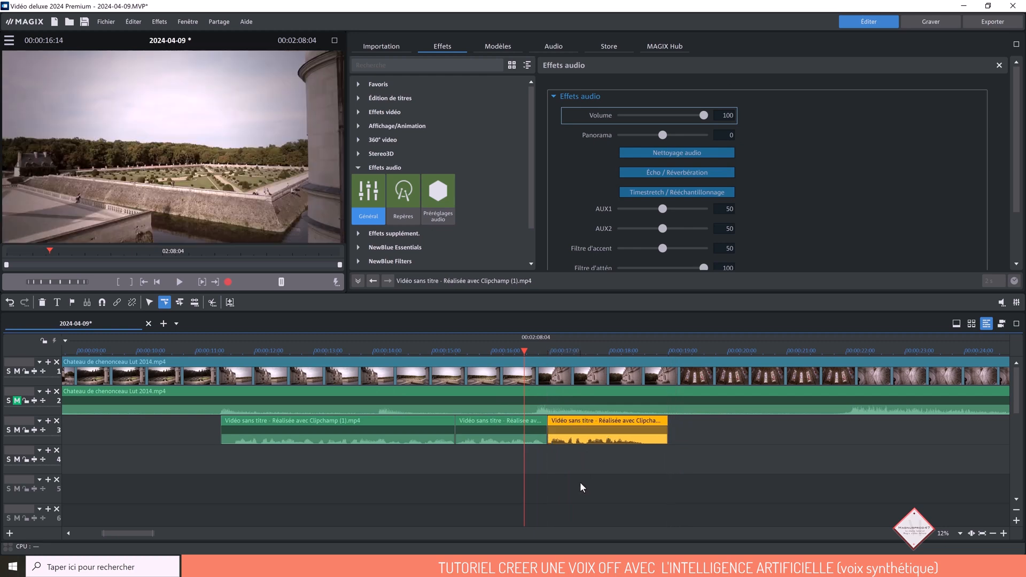
{"action": "left_click", "coordinate": [582, 487]}
{"action": "left_click_drag", "start_coordinate": [524, 351], "coordinate": [209, 351]}
{"action": "left_click", "coordinate": [149, 303]}
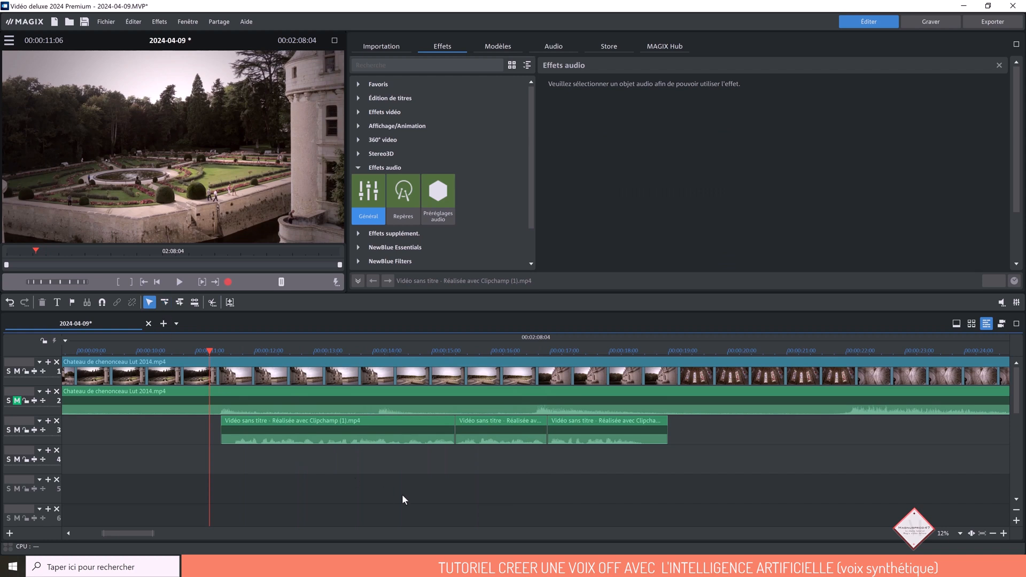
- Unmute track 2, select its castle audio and add a first volume keyframe of 100 near the clip's start
{"action": "left_click", "coordinate": [216, 393]}
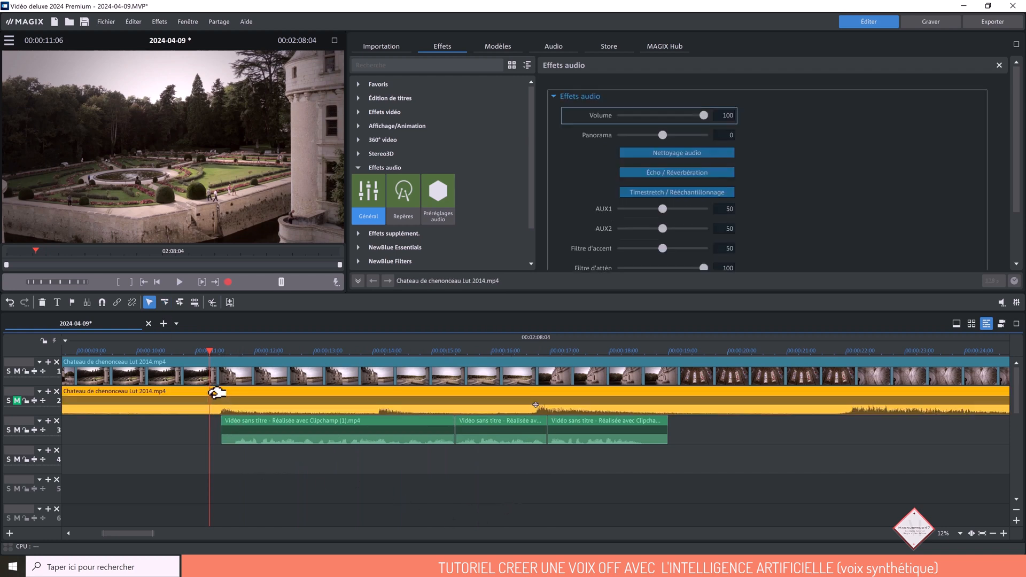
{"action": "left_click", "coordinate": [17, 401]}
{"action": "left_click_drag", "start_coordinate": [210, 352], "coordinate": [64, 362]}
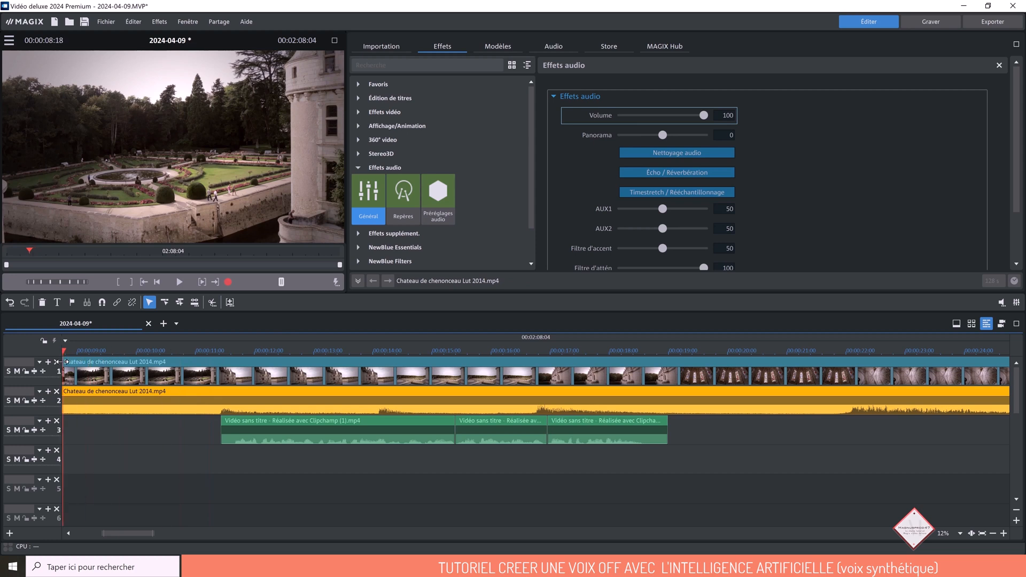
{"action": "left_click", "coordinate": [359, 282]}
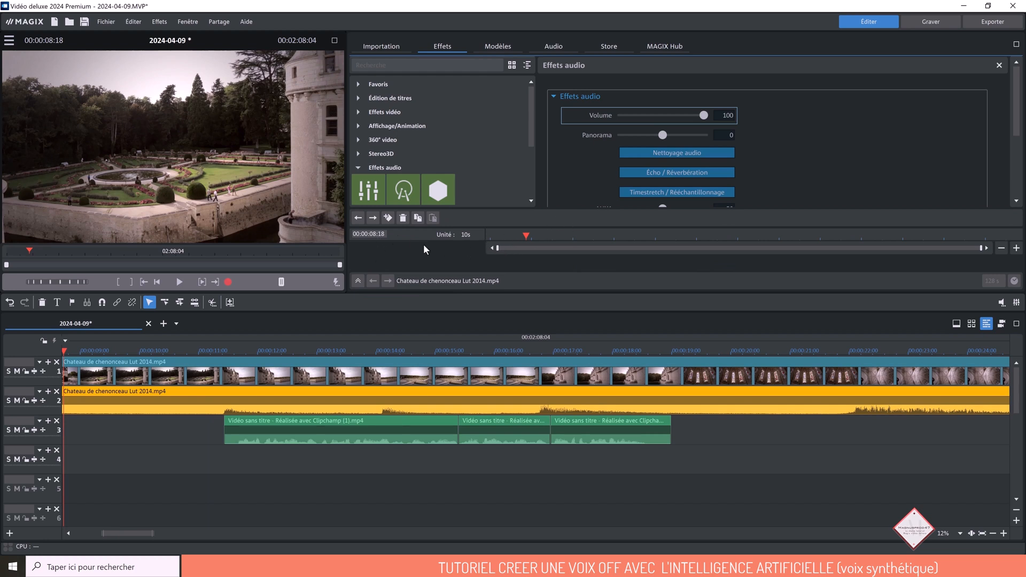
{"action": "left_click", "coordinate": [388, 218]}
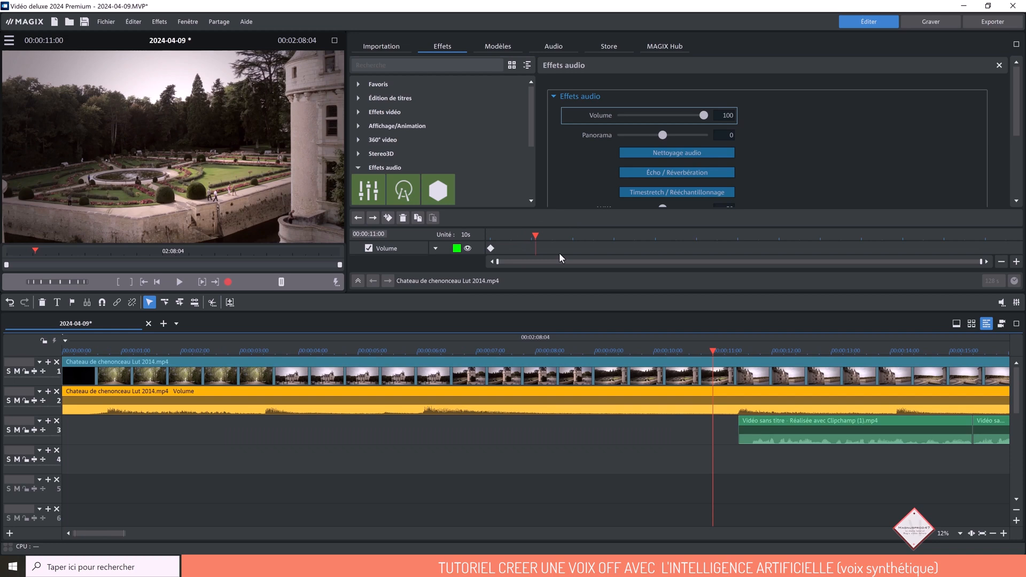
{"action": "left_click", "coordinate": [790, 419]}
{"action": "left_click_drag", "start_coordinate": [790, 419], "coordinate": [781, 417]}
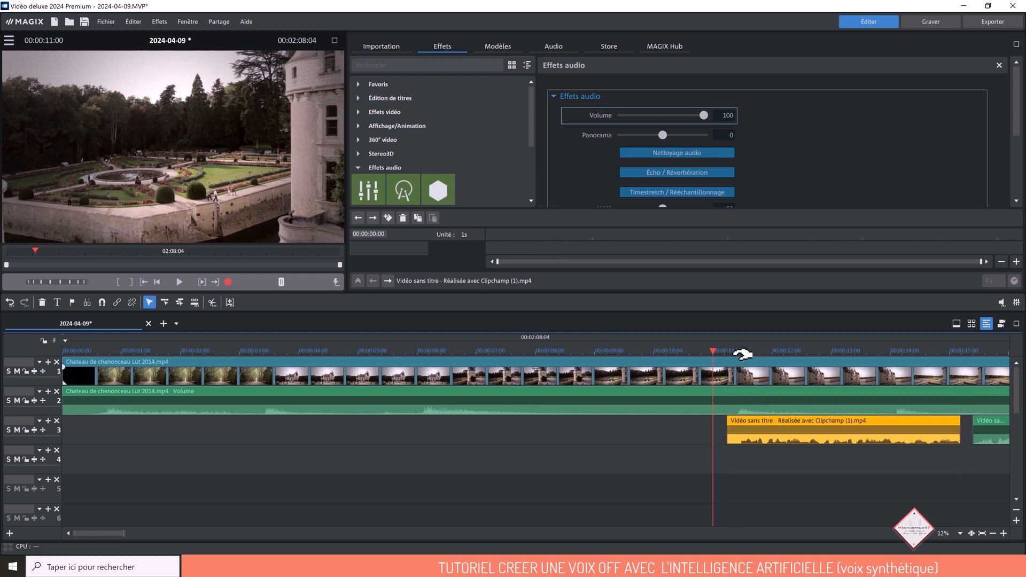
{"action": "left_click", "coordinate": [736, 351]}
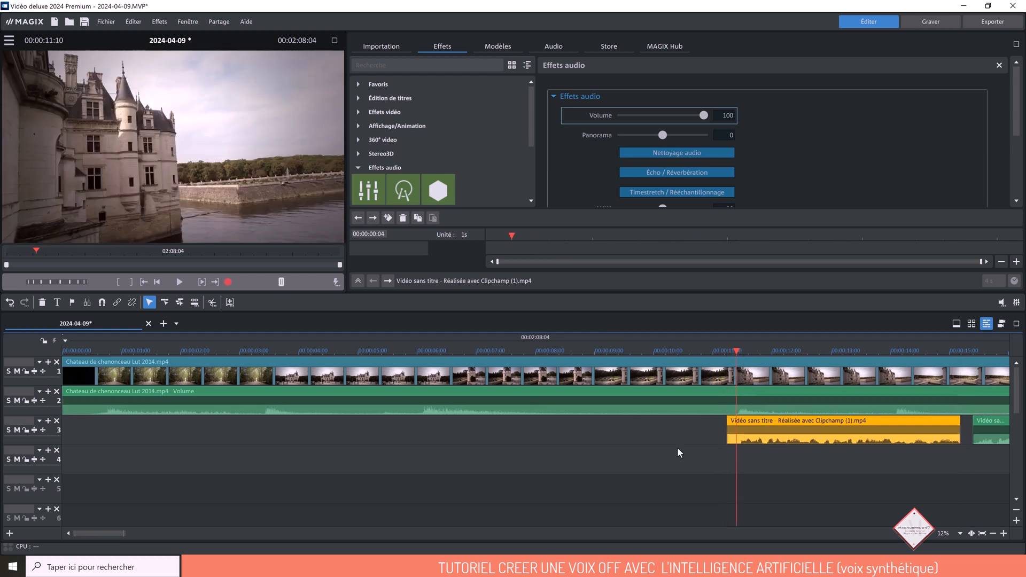
{"action": "key", "text": "ctrl+z"}
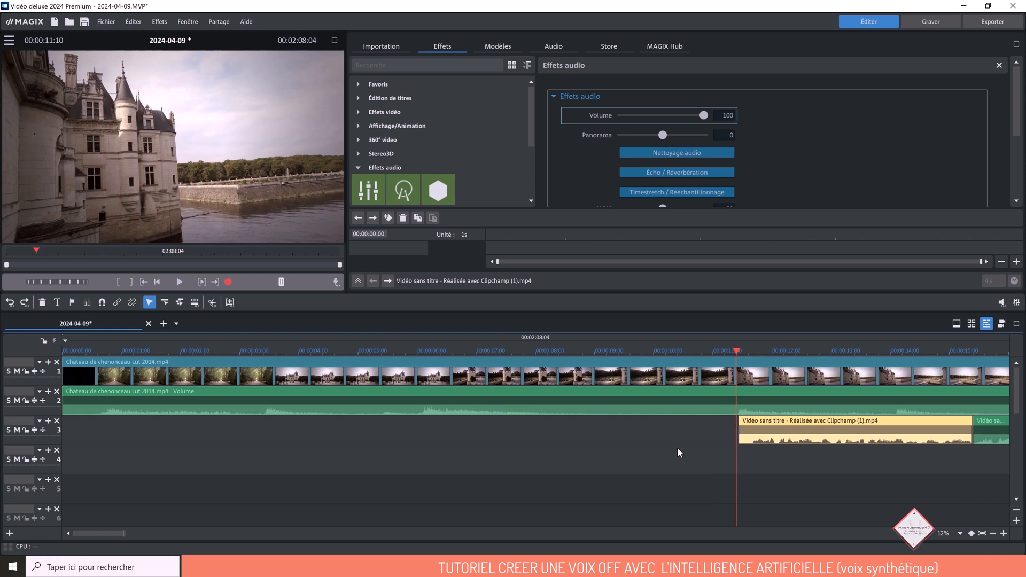
- Shift the track 3 voice-over parts together about 5 frames earlier in single-track mouse mode and trim the first part's start to about 00:00:11:10
{"action": "left_click", "coordinate": [164, 304]}
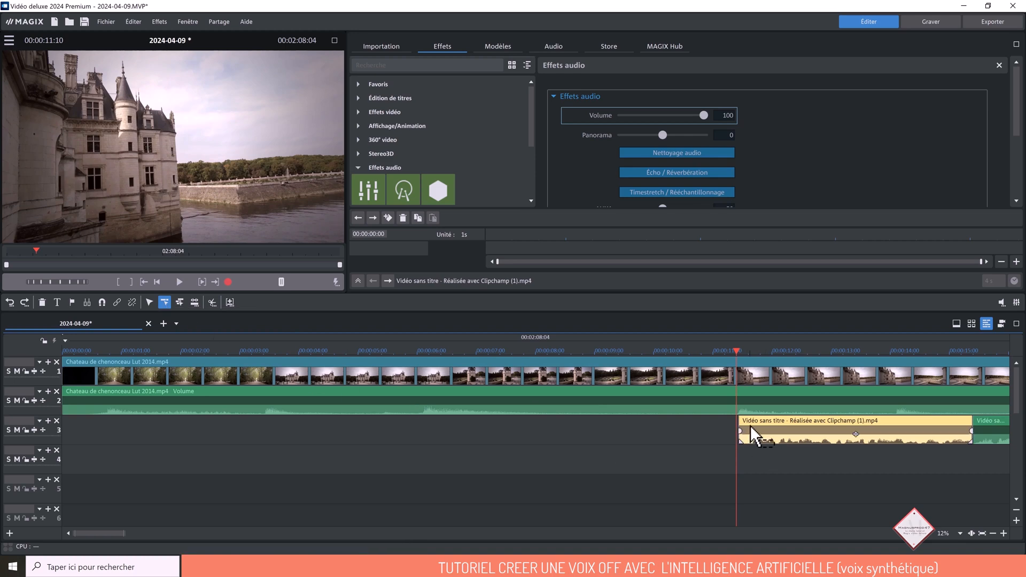
{"action": "left_click", "coordinate": [728, 352]}
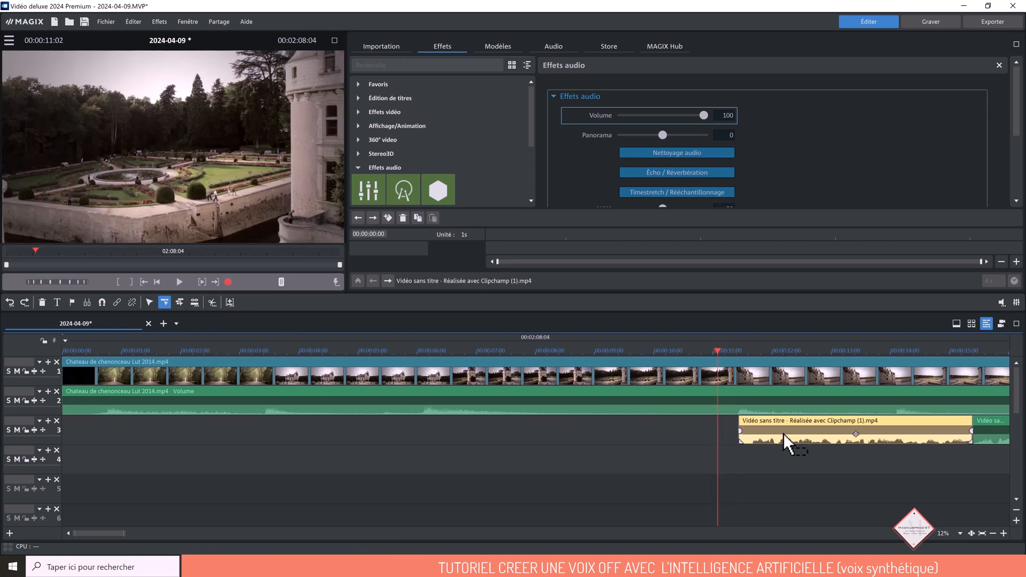
{"action": "left_click_drag", "start_coordinate": [779, 428], "coordinate": [767, 428]}
{"action": "left_click", "coordinate": [739, 352]}
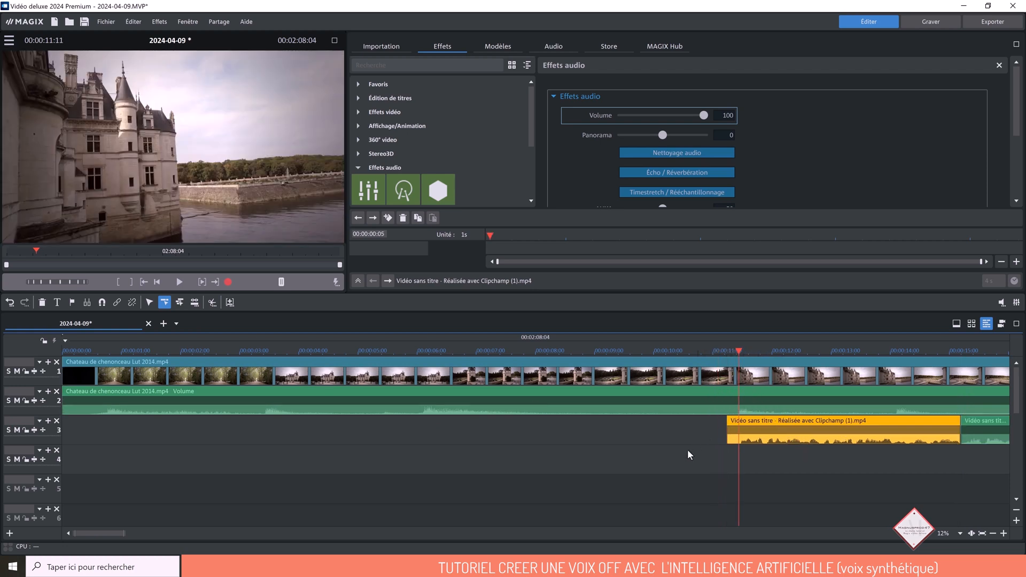
{"action": "left_click", "coordinate": [149, 302]}
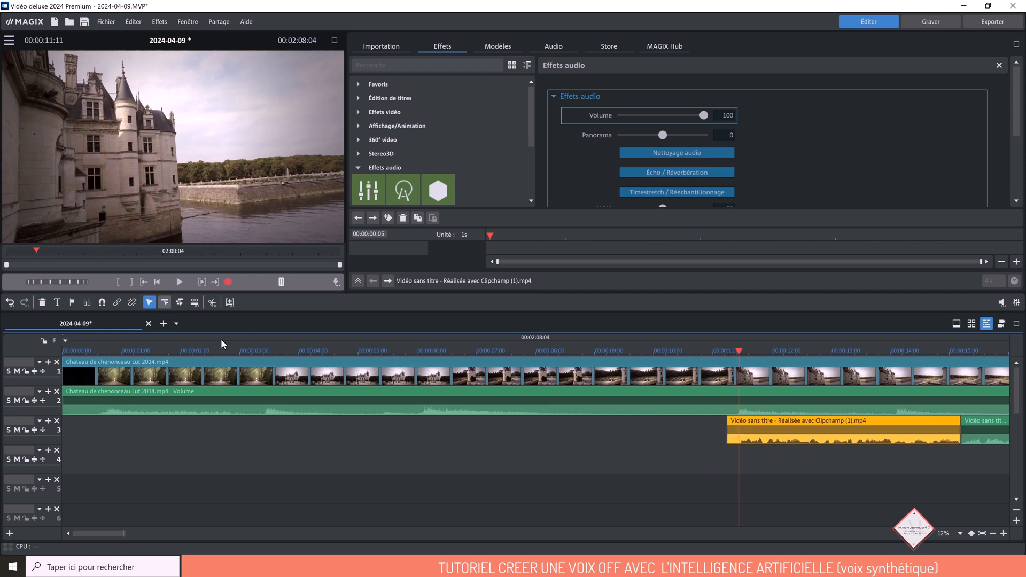
{"action": "left_click_drag", "start_coordinate": [728, 441], "coordinate": [737, 439]}
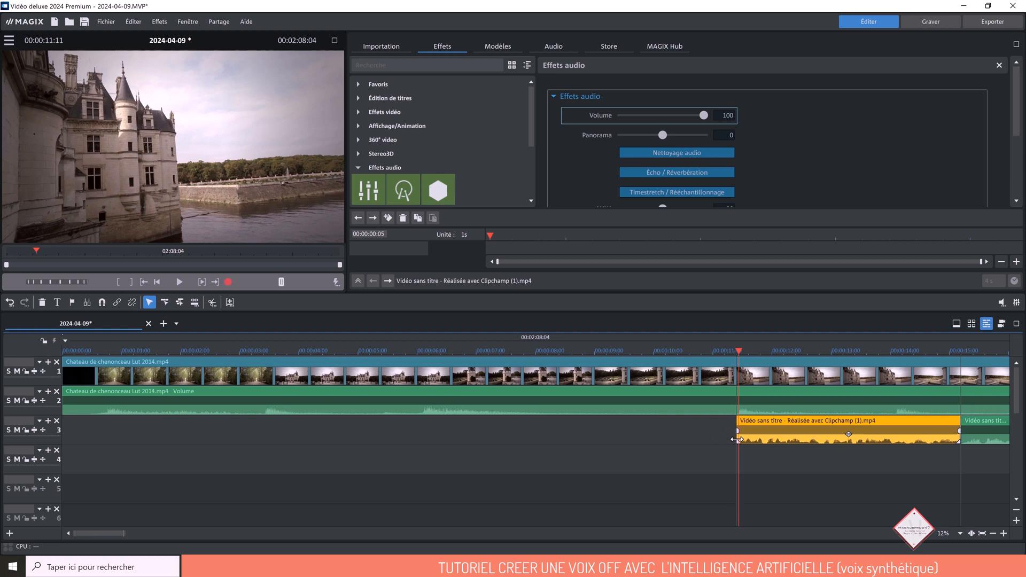
{"action": "left_click", "coordinate": [715, 457]}
- Add a volume keyframe of 100 to the castle audio on track 2 at 00:00:11:00
{"action": "mouse_move", "coordinate": [740, 354]}
{"action": "left_mouse_down"}
{"action": "mouse_move", "coordinate": [692, 358]}
{"action": "mouse_move", "coordinate": [712, 360]}
{"action": "left_mouse_up"}
{"action": "left_click", "coordinate": [687, 399]}
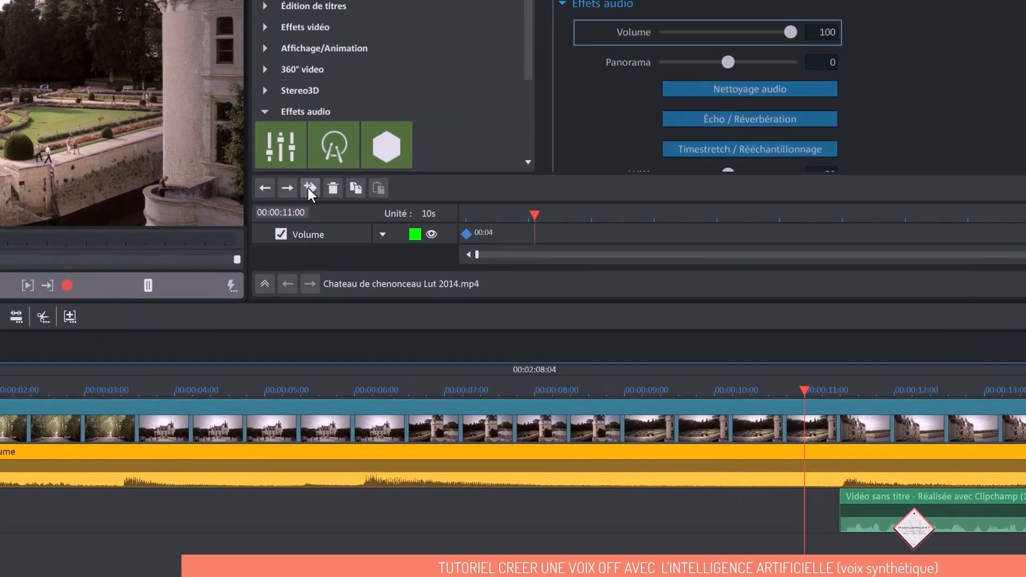
{"action": "left_click", "coordinate": [382, 216]}
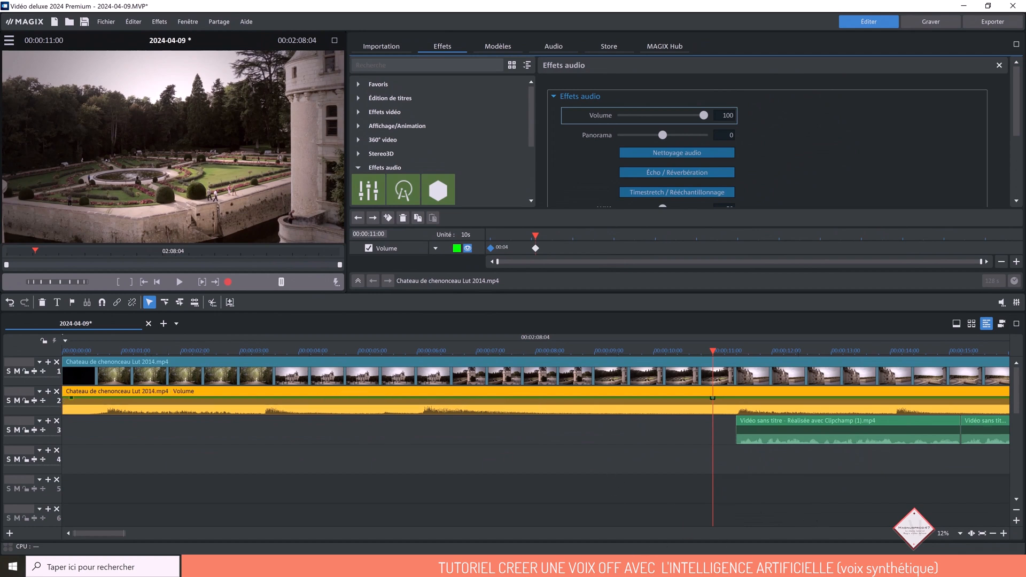
- Set the castle audio's volume to 20 at 00:00:11:10, where the voice-over begins
{"action": "scroll", "coordinate": [117, 538], "scroll_direction": "right", "scroll_amount": 5}
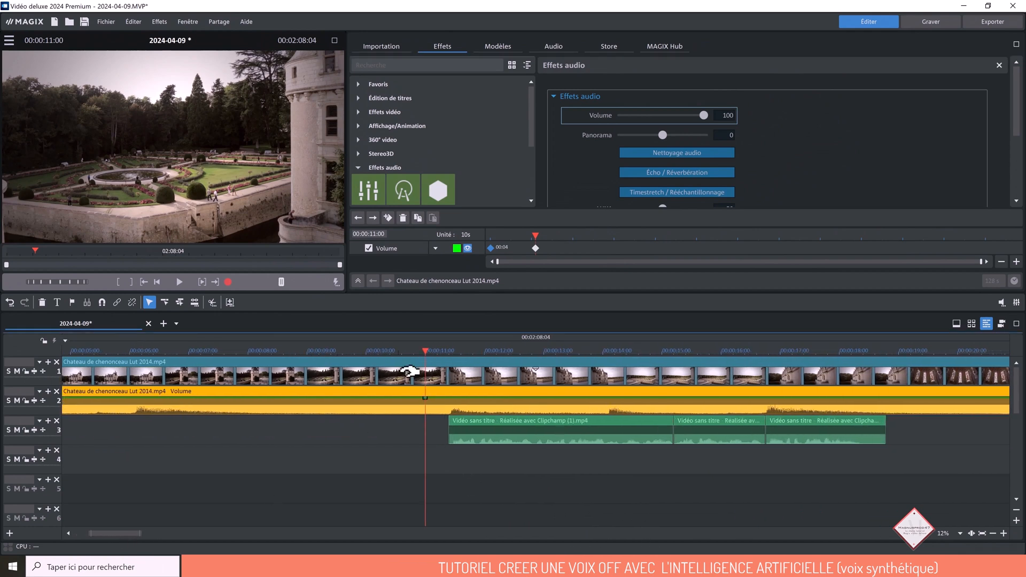
{"action": "left_click", "coordinate": [451, 354]}
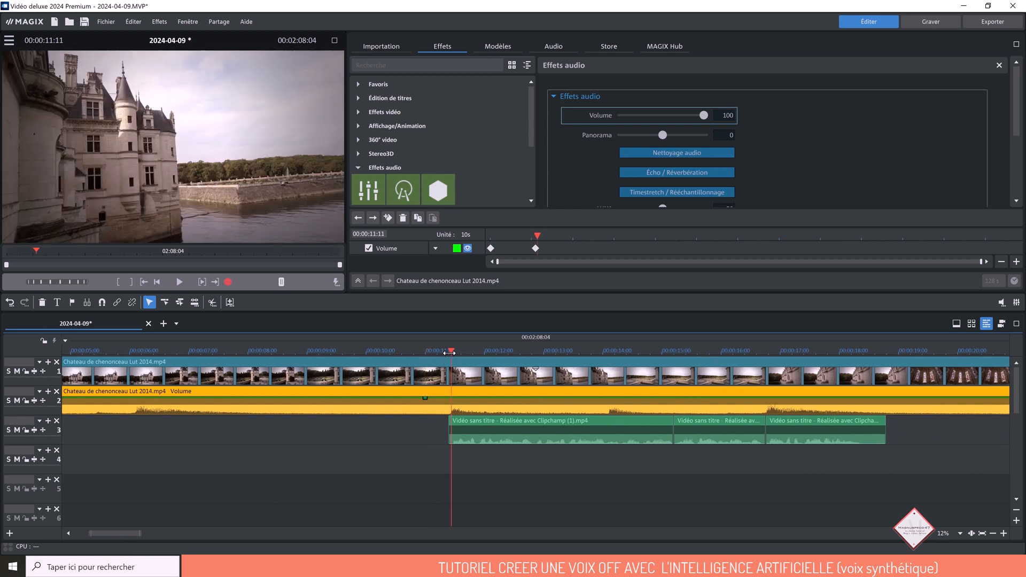
{"action": "key", "text": "Left"}
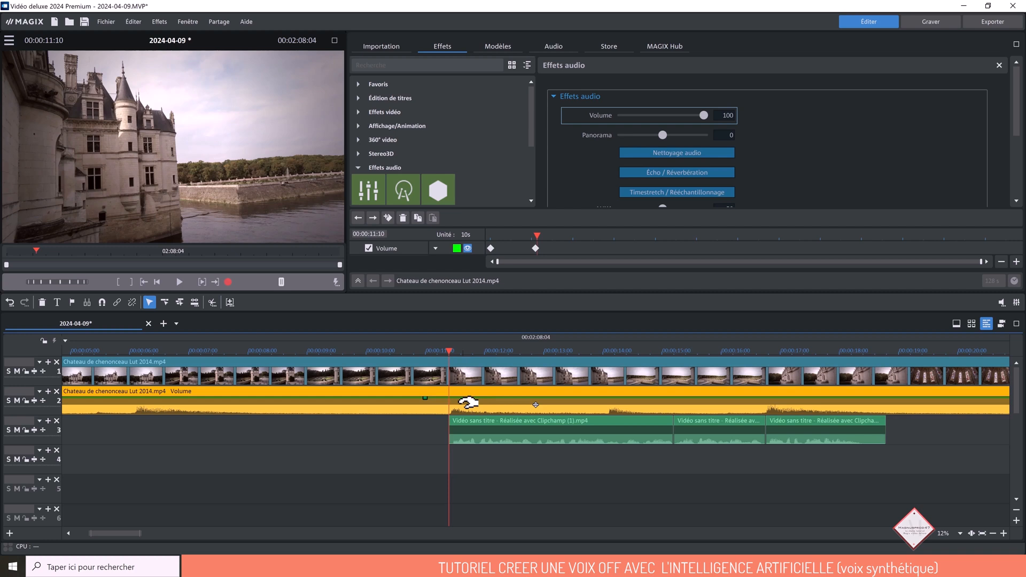
{"action": "double_click", "coordinate": [718, 116]}
{"action": "type", "text": "20"}
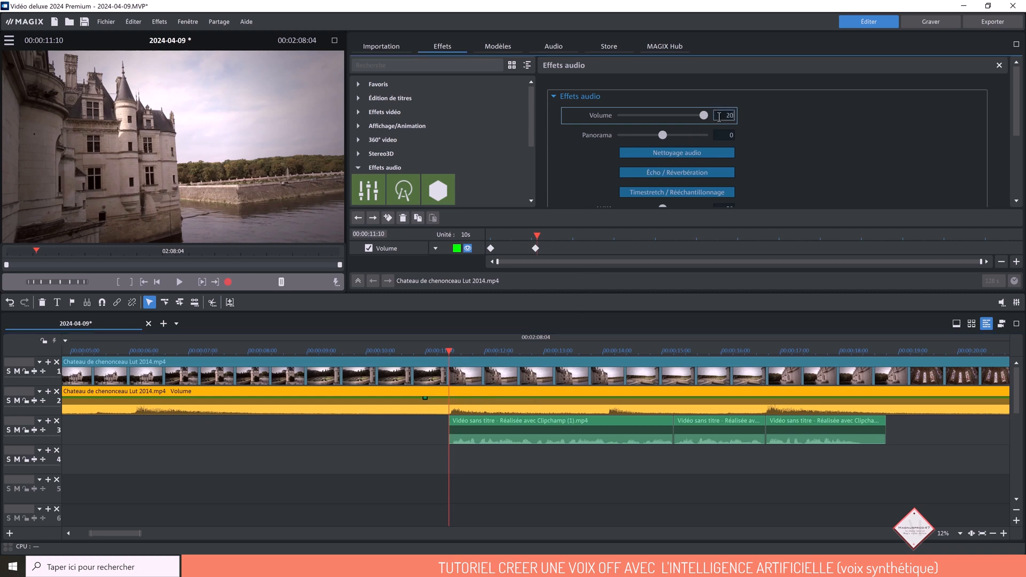
{"action": "key", "text": "Return"}
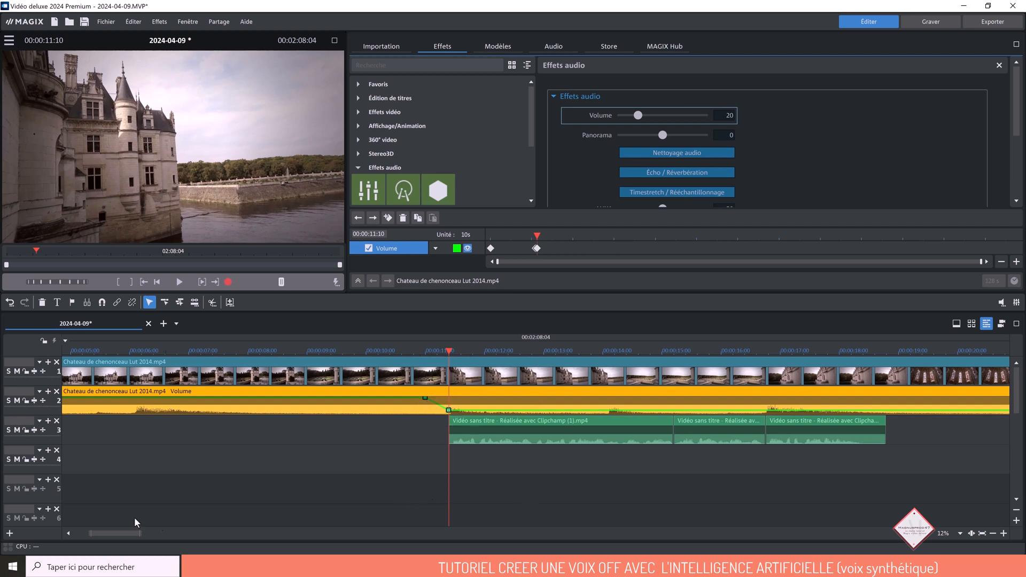
- Trim the end of the third short voice-over part on track 3 to 00:00:18:11
{"action": "left_click_drag", "start_coordinate": [123, 534], "coordinate": [153, 537]}
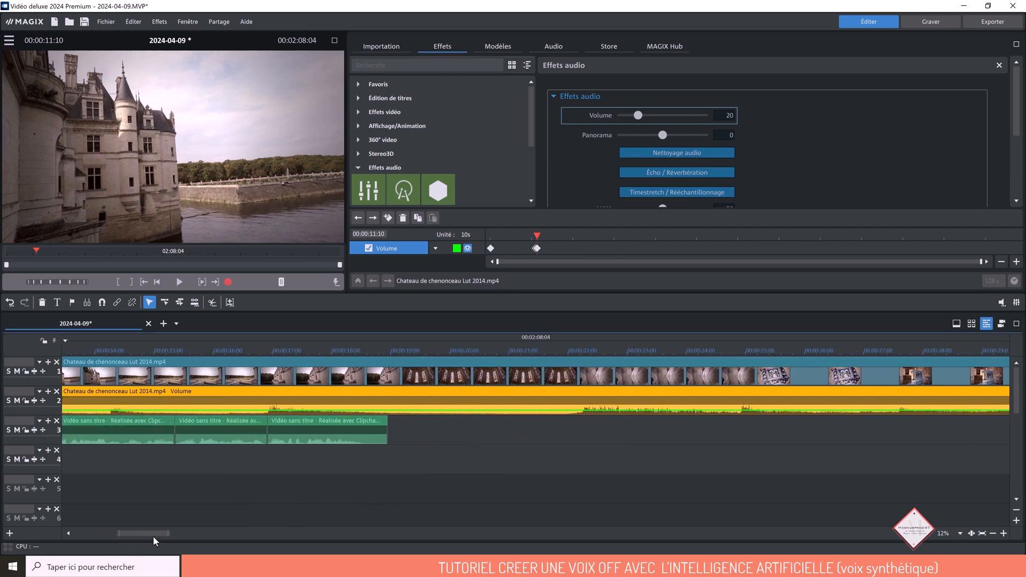
{"action": "left_click", "coordinate": [367, 353]}
{"action": "left_click_drag", "start_coordinate": [368, 352], "coordinate": [347, 356]}
{"action": "left_click_drag", "start_coordinate": [367, 435], "coordinate": [349, 434]}
{"action": "left_click_drag", "start_coordinate": [347, 352], "coordinate": [355, 351]}
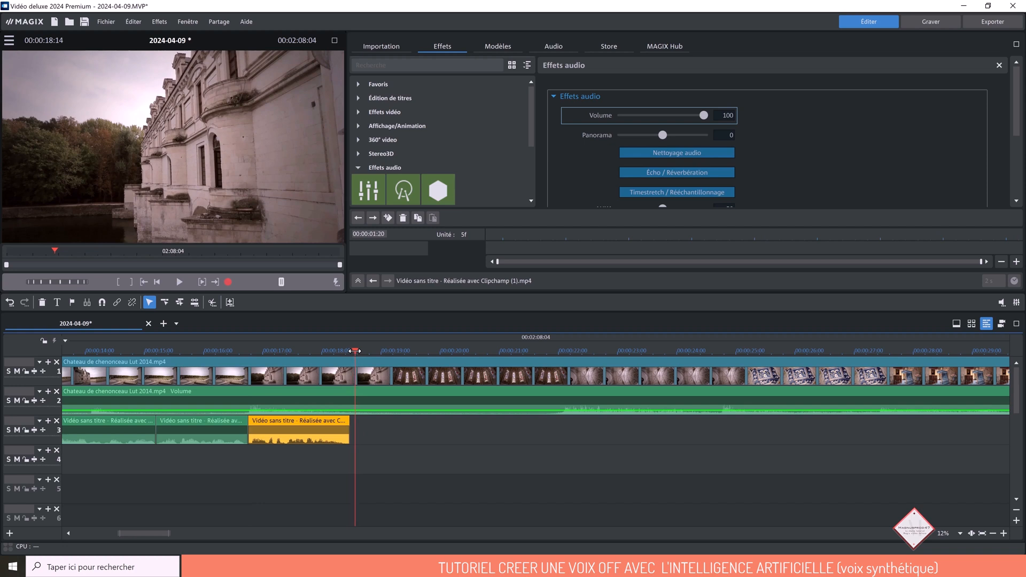
{"action": "left_click_drag", "start_coordinate": [355, 351], "coordinate": [349, 351]}
{"action": "left_click_drag", "start_coordinate": [352, 436], "coordinate": [347, 435]}
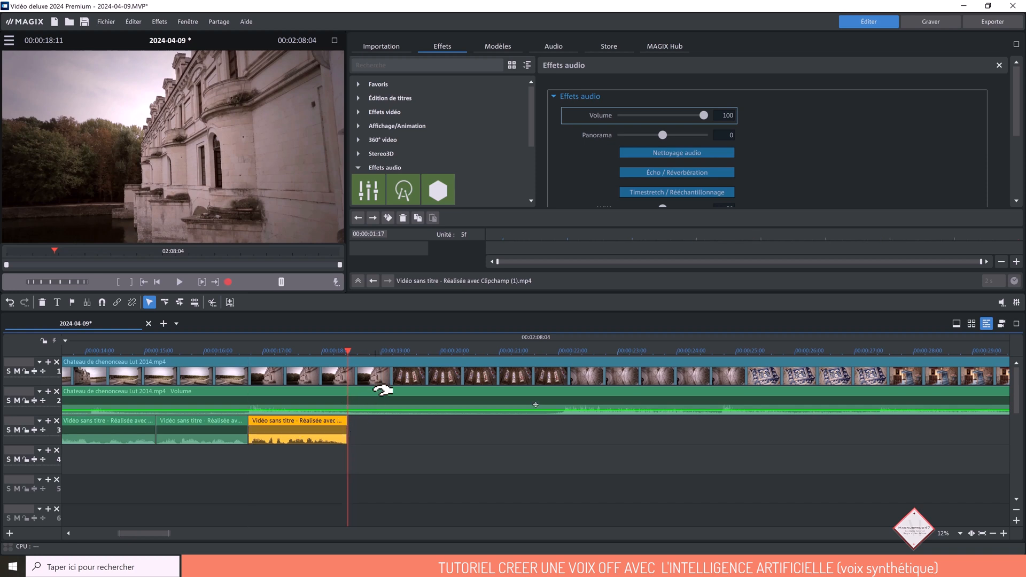
- Add a volume keyframe of 20 to the castle audio at 00:00:18:11 and raise its volume to 100 at 00:00:19:00
{"action": "left_click", "coordinate": [379, 393]}
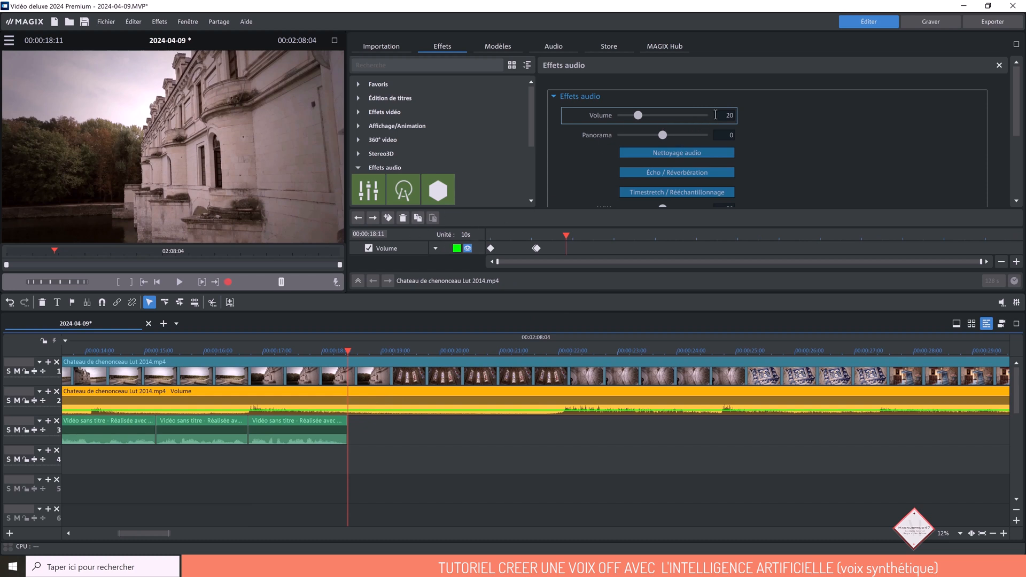
{"action": "left_click", "coordinate": [388, 217]}
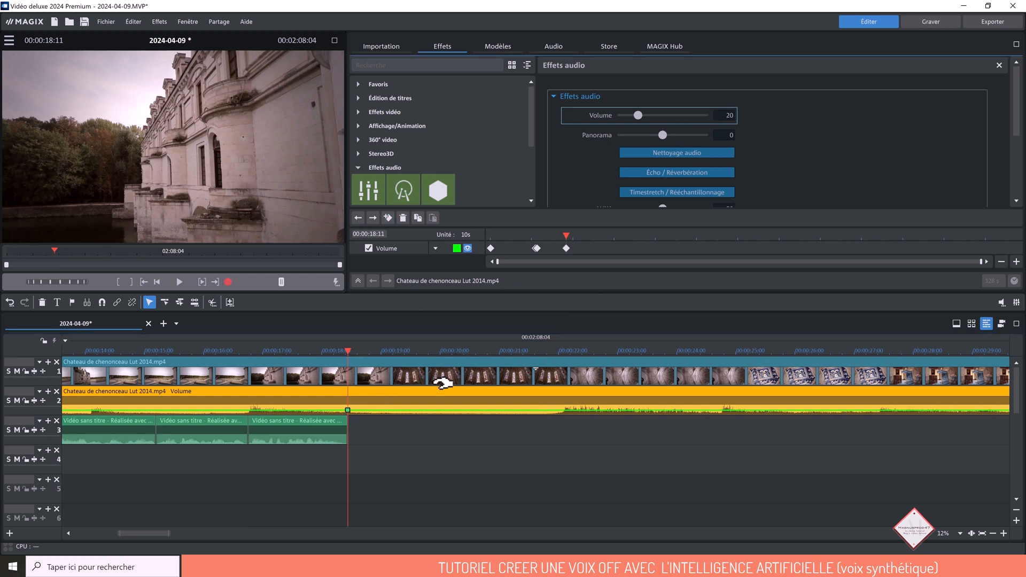
{"action": "left_click", "coordinate": [381, 356]}
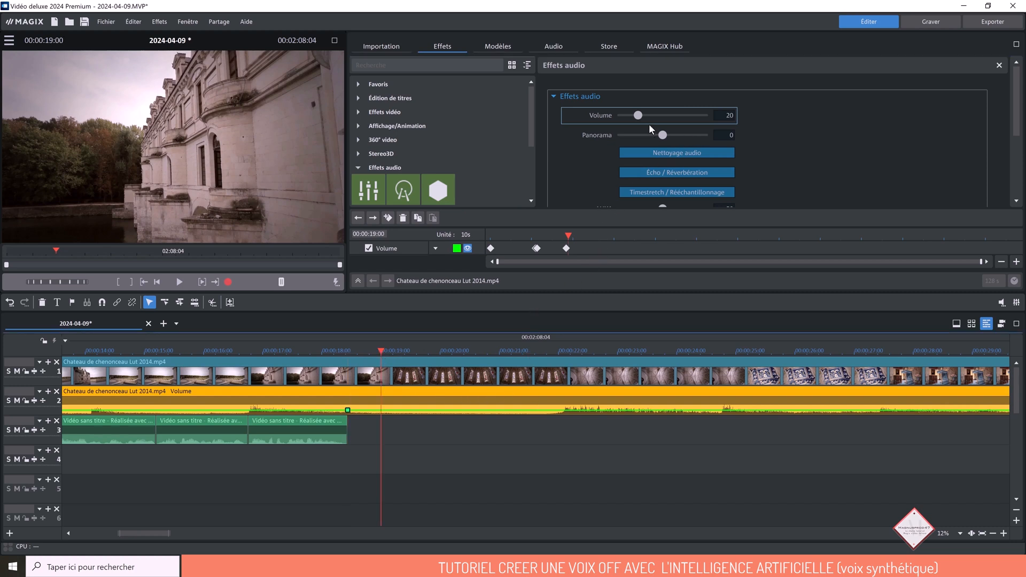
{"action": "left_click_drag", "start_coordinate": [637, 115], "coordinate": [766, 124]}
- Play the project from the start through the voice-over passage to check the volume changes, and stop playback
{"action": "key", "text": "Home"}
{"action": "left_click", "coordinate": [180, 283]}
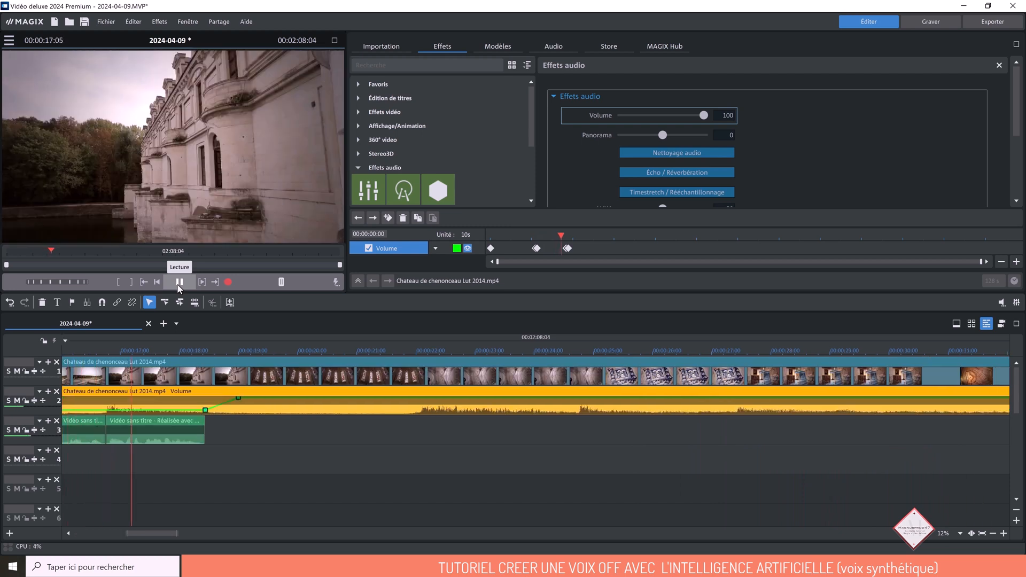
{"action": "left_click", "coordinate": [179, 284]}
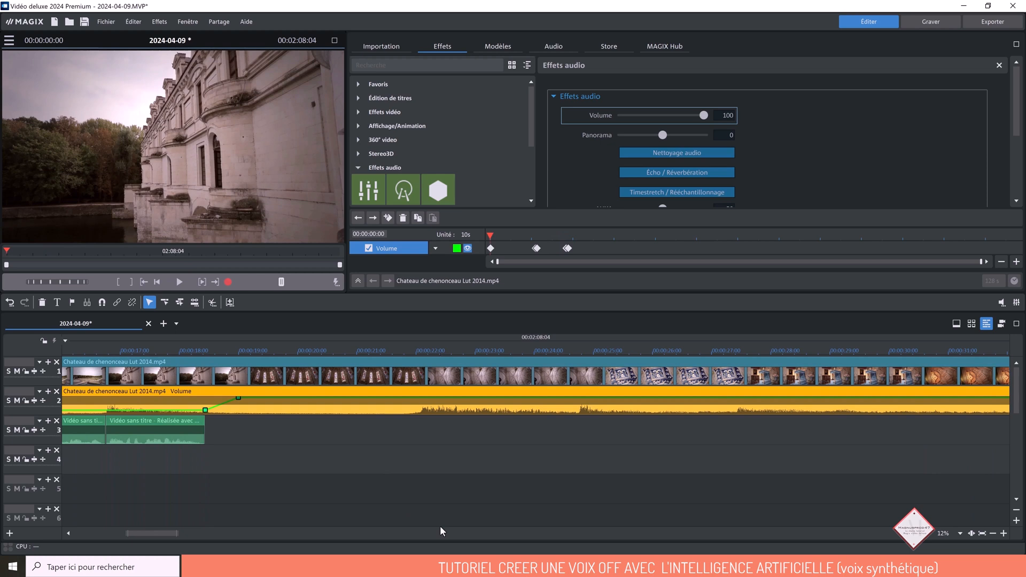
- Move the long remaining voice-over part on track 3 earlier to start at about 00:00:32:15, and set the playhead to 00:00:39:05
{"action": "left_click_drag", "start_coordinate": [157, 535], "coordinate": [145, 535]}
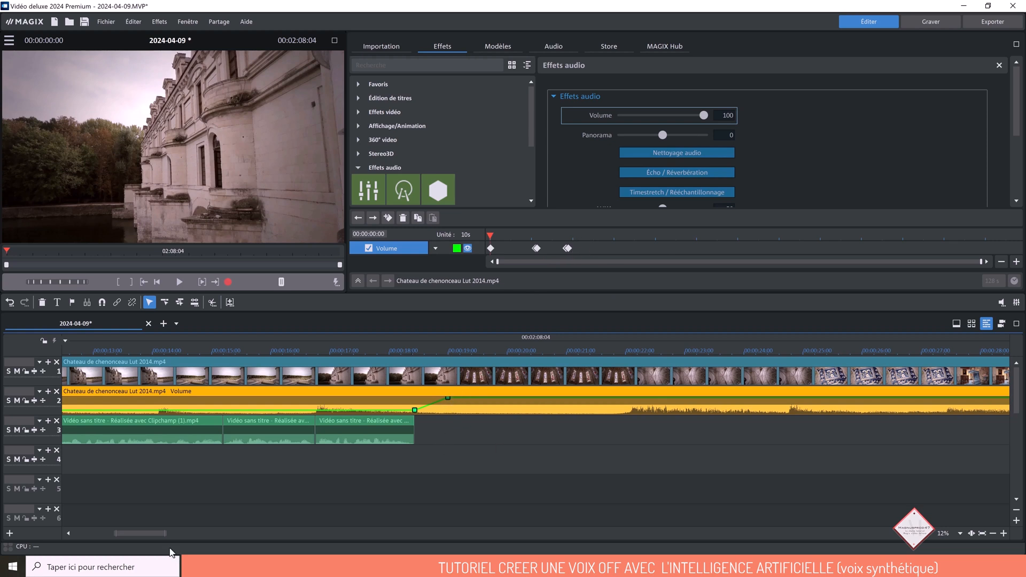
{"action": "left_click_drag", "start_coordinate": [150, 534], "coordinate": [160, 534]}
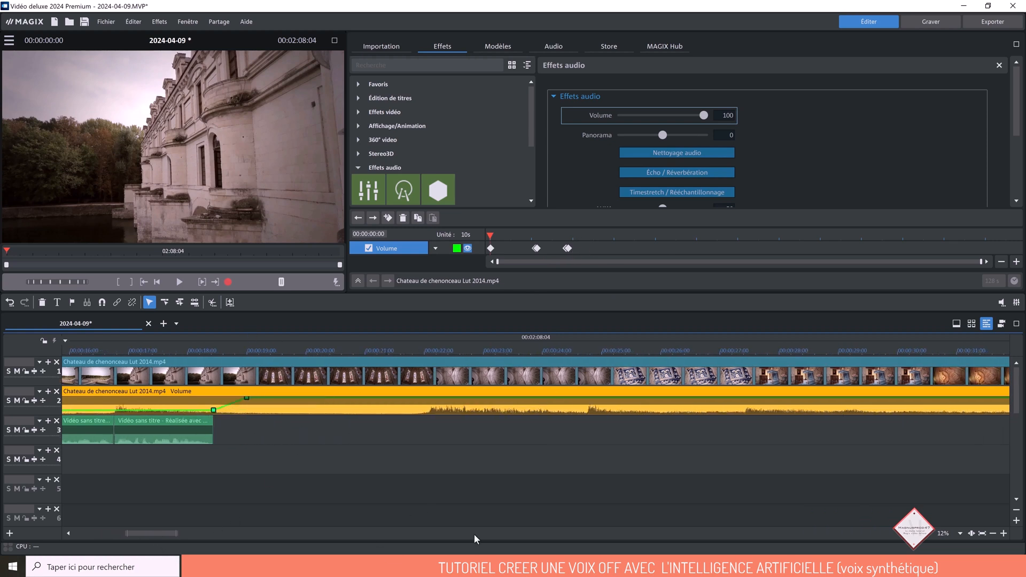
{"action": "left_click", "coordinate": [994, 534]}
{"action": "left_click", "coordinate": [994, 534]}
{"action": "left_click", "coordinate": [993, 534]}
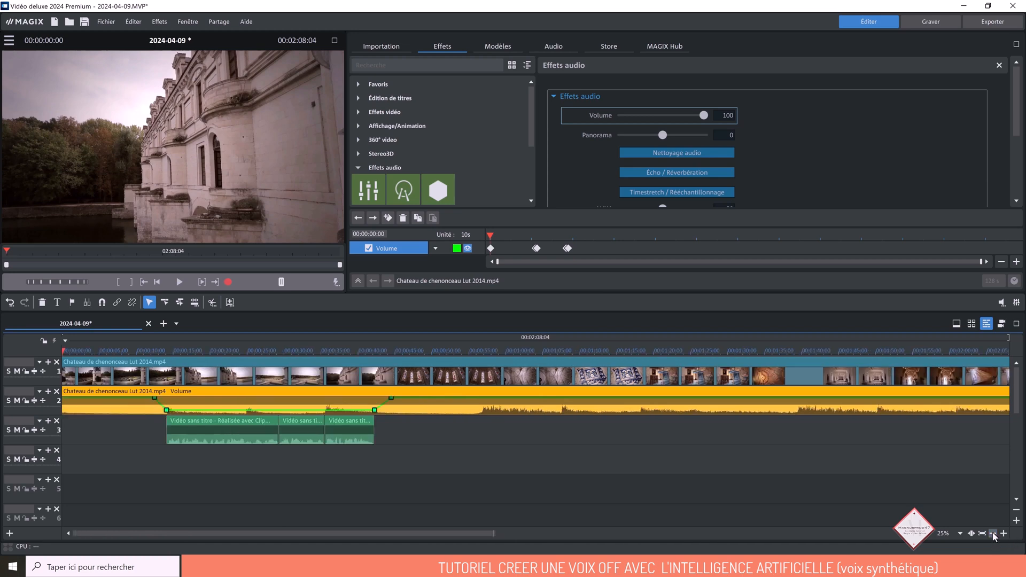
{"action": "left_click_drag", "start_coordinate": [570, 449], "coordinate": [407, 435]}
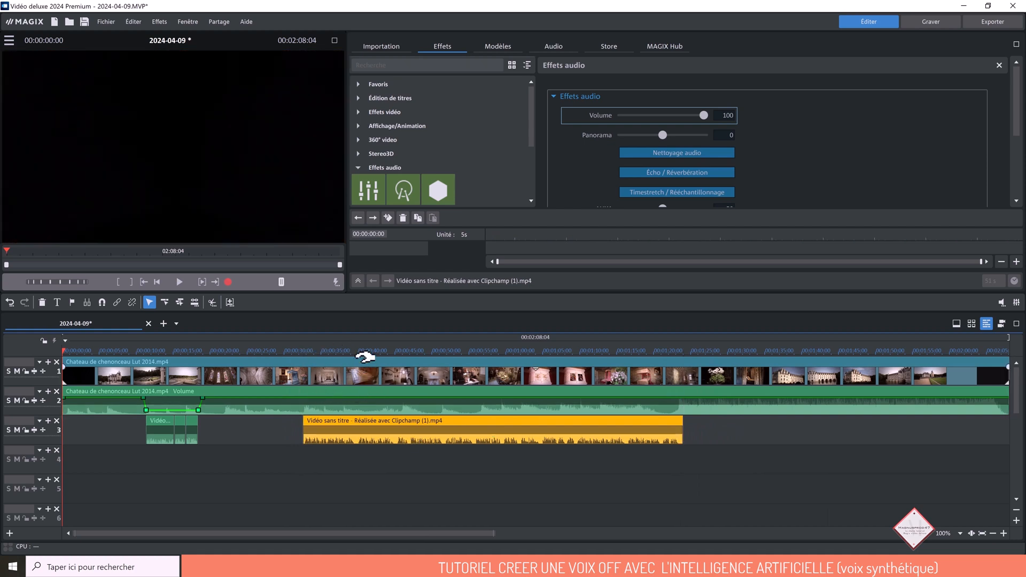
{"action": "left_click", "coordinate": [352, 348]}
{"action": "left_click", "coordinate": [1005, 536]}
{"action": "left_click", "coordinate": [1005, 534]}
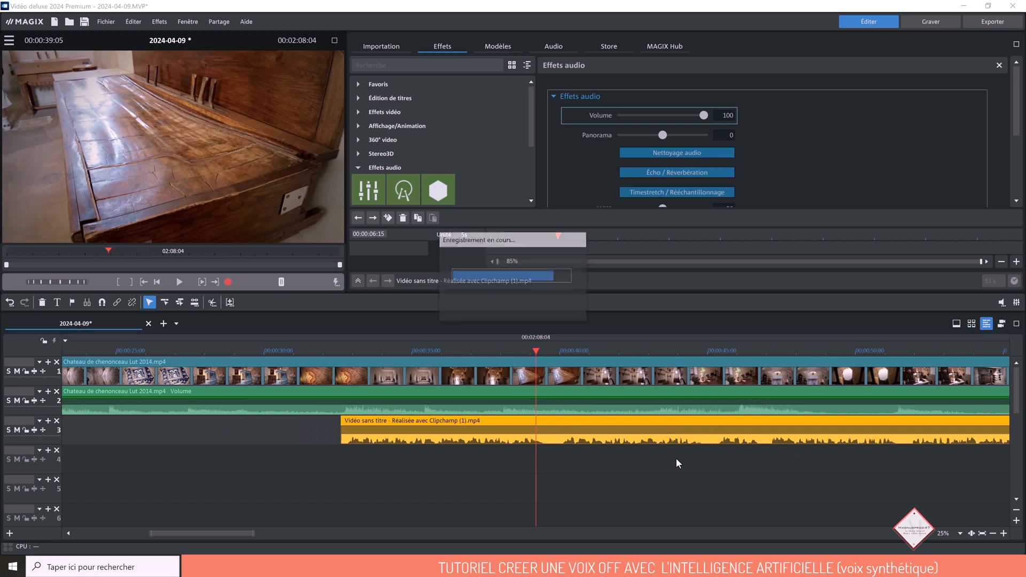
{"action": "left_click", "coordinate": [982, 533]}
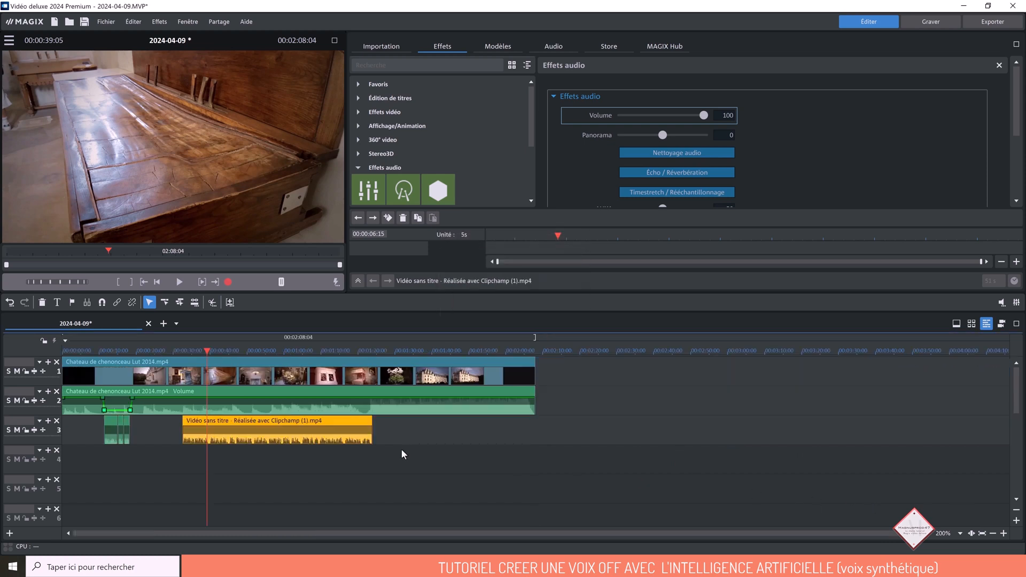